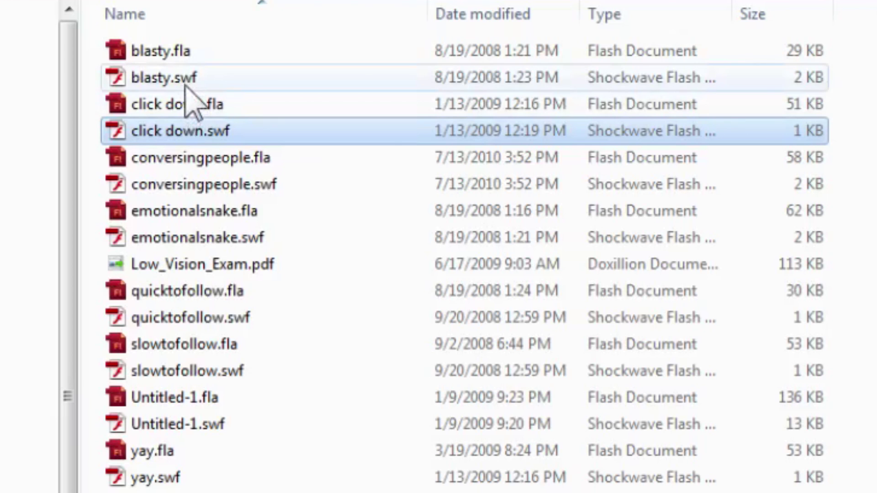
Play the blasty.swf animation, close it, and launch emotionalsnake.swf
double_click(192, 82)
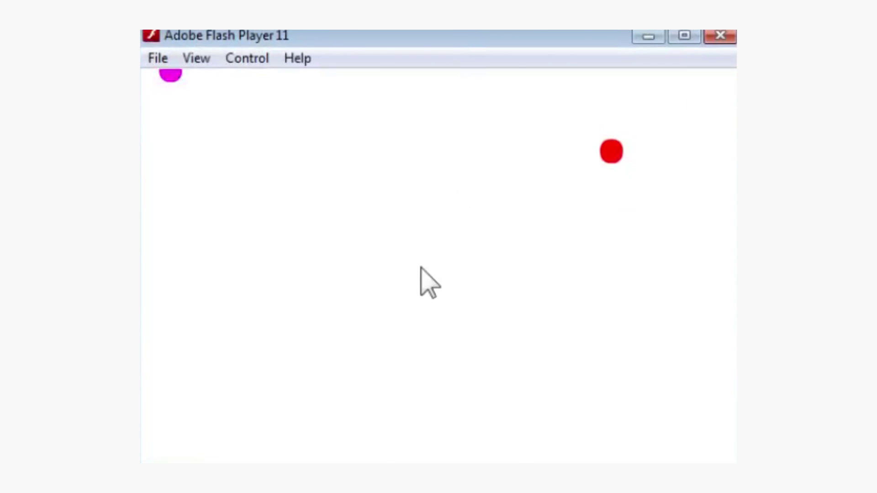
click(458, 20)
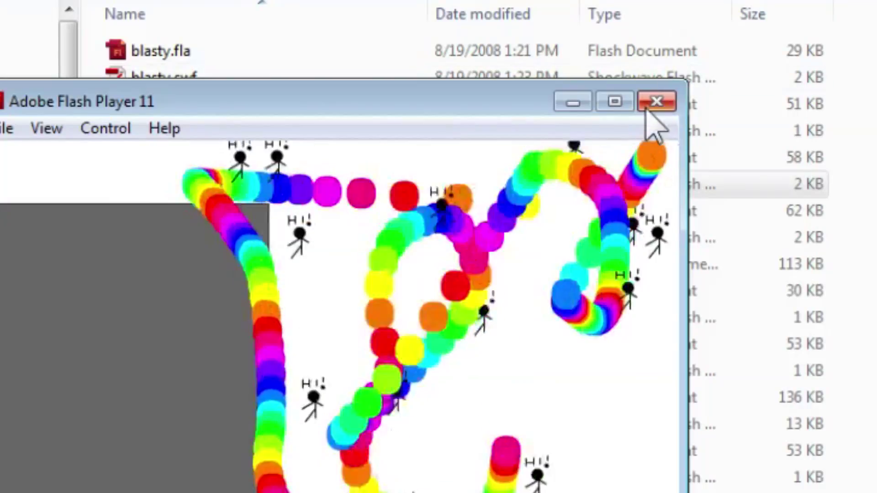
click(657, 99)
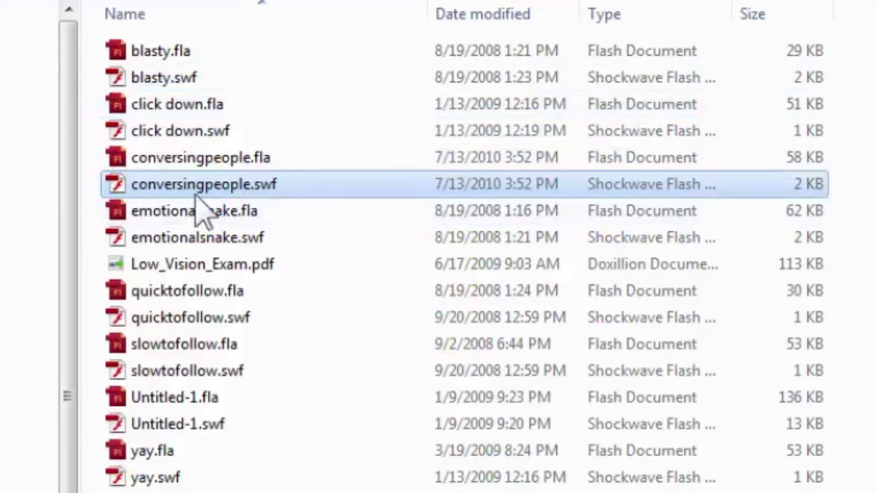
double_click(194, 240)
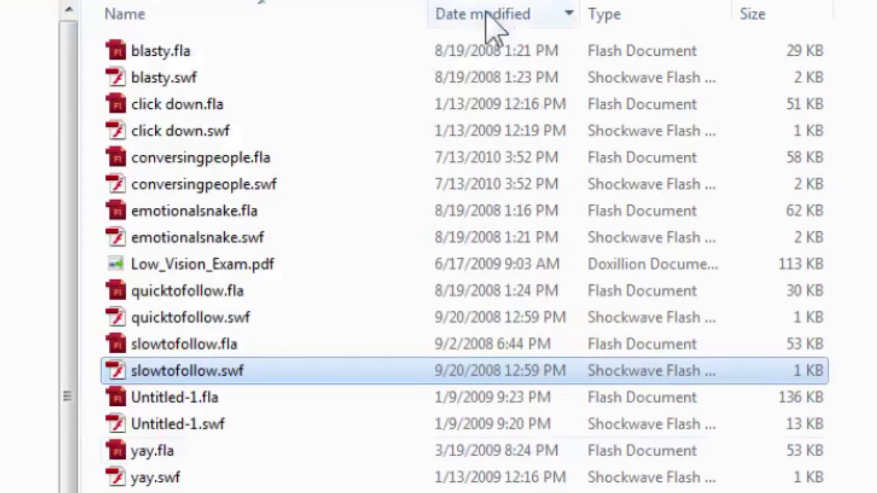
Launch the Untitled-1.swf game, start a round, and hop the stick figure onto platforms
double_click(175, 431)
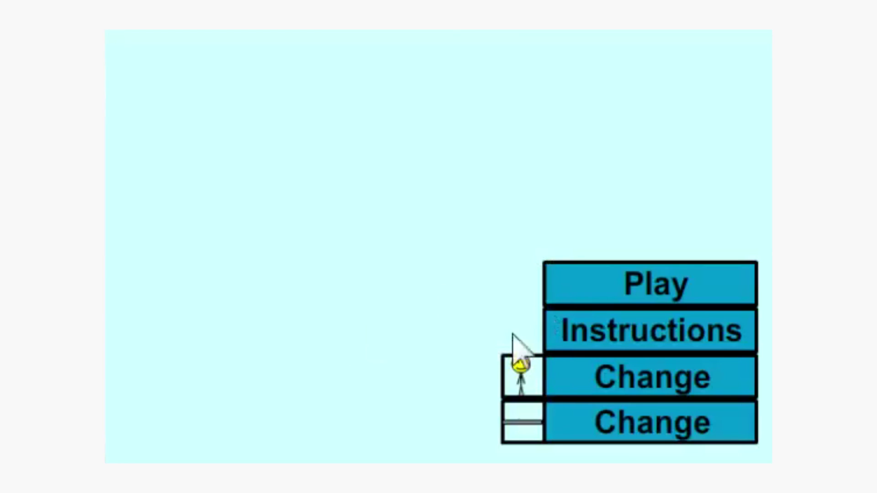
click(661, 286)
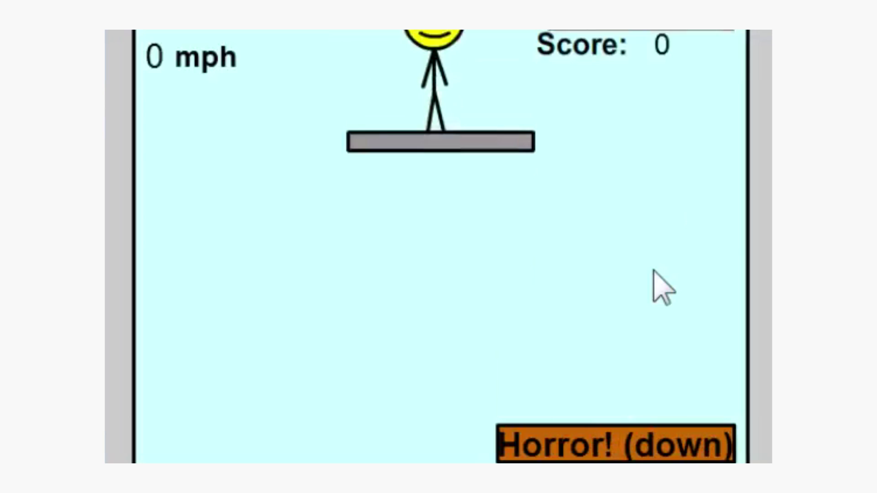
key(Right)
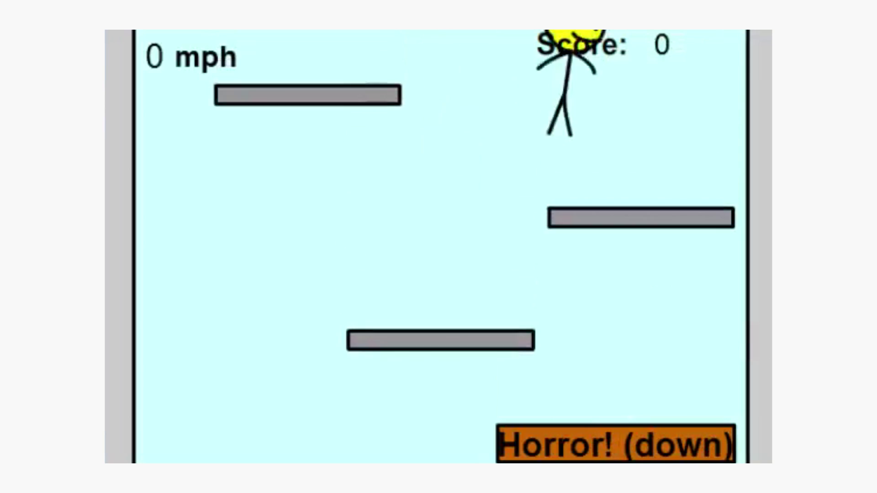
key(Up)
key(Left)
key(Right)
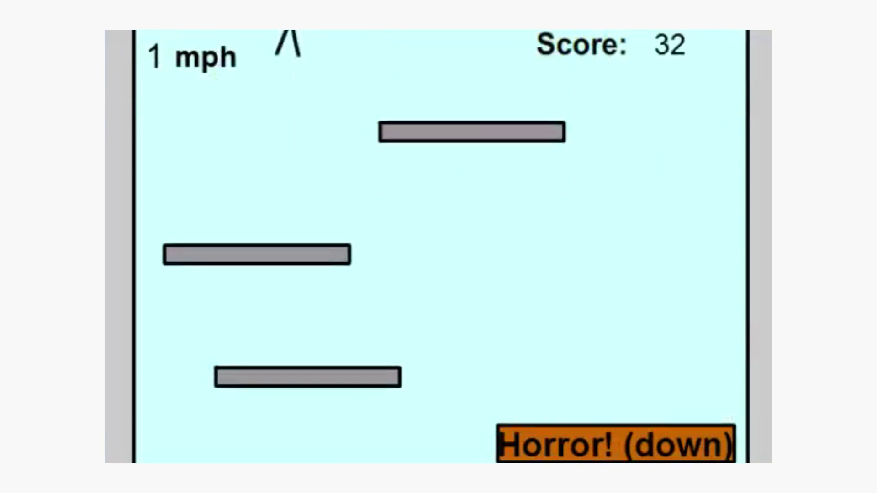
key(Up)
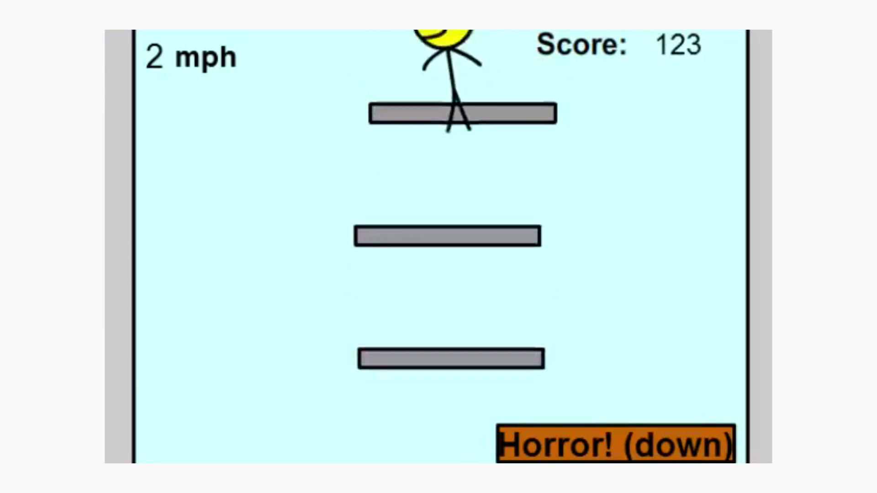
key(Left)
key(Right)
key(Up)
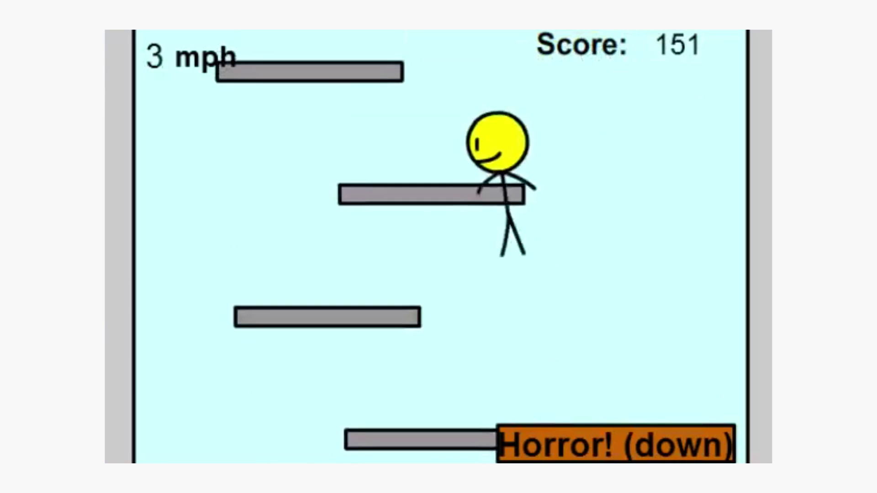
Keep steering the stick figure up higher platforms until the round ends
key(Left)
key(Up)
key(Up)
key(Right)
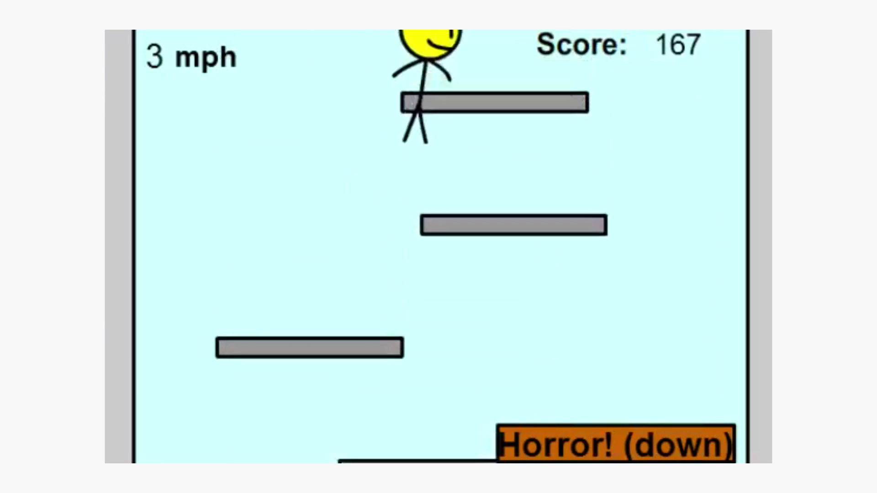
key(Left)
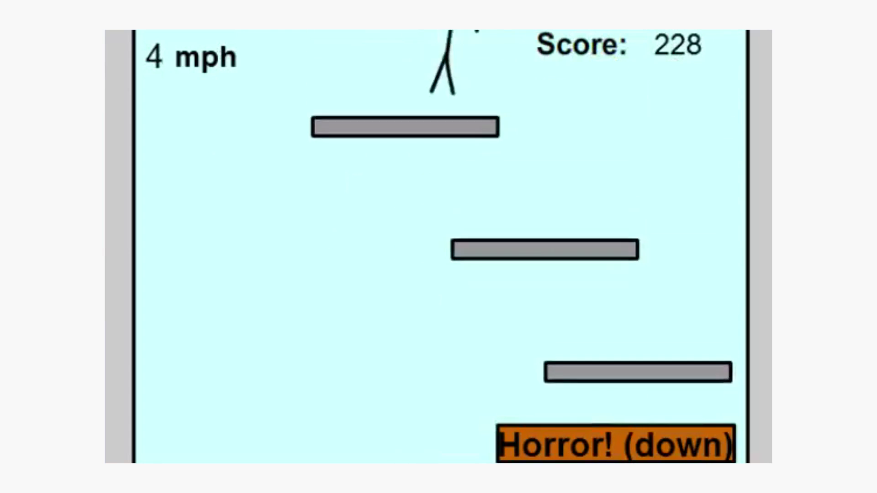
key(Right)
key(Up)
key(Left)
key(Right)
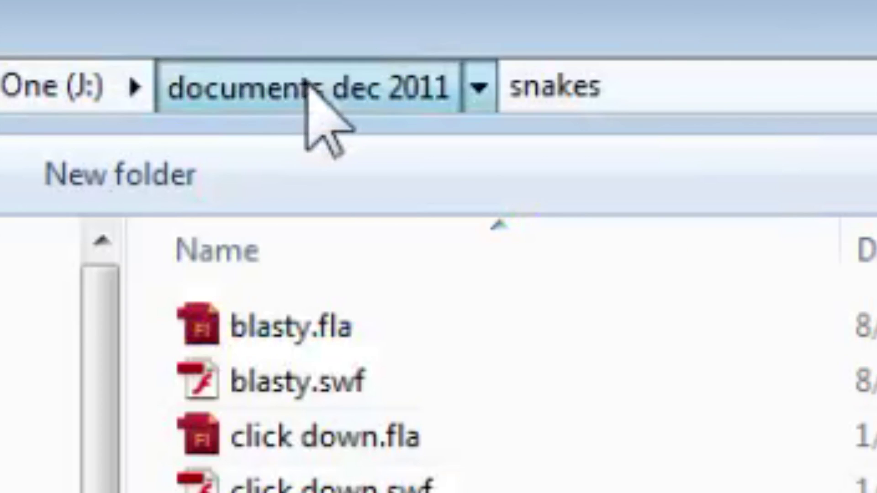
Go up to documents dec 2011, open the personal folder, and select Anger Management.doc
click(311, 89)
scroll(732, 385, up, 2)
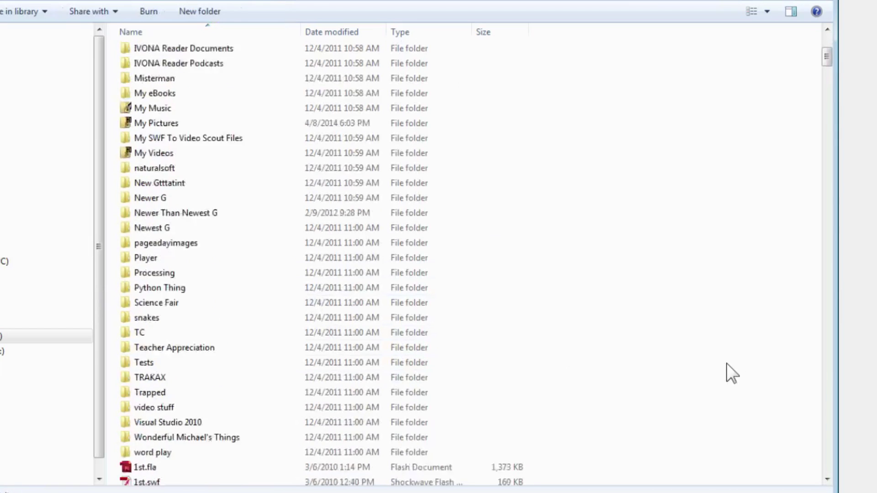
scroll(726, 363, up, 4)
scroll(725, 357, down, 1)
scroll(726, 364, down, 1)
scroll(725, 359, down, 1)
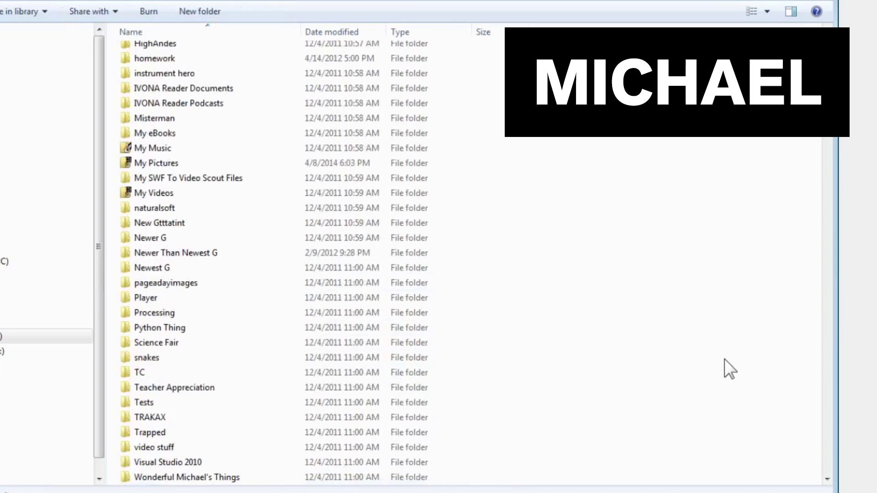
scroll(724, 359, down, 1)
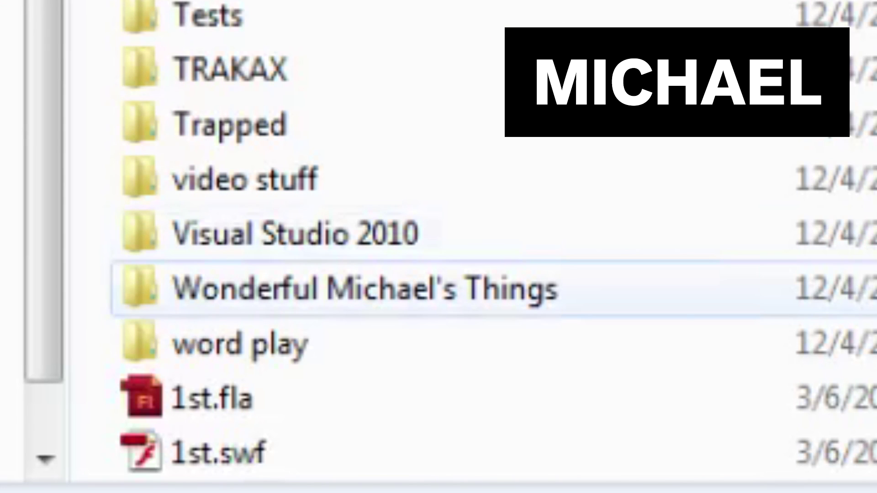
double_click(456, 337)
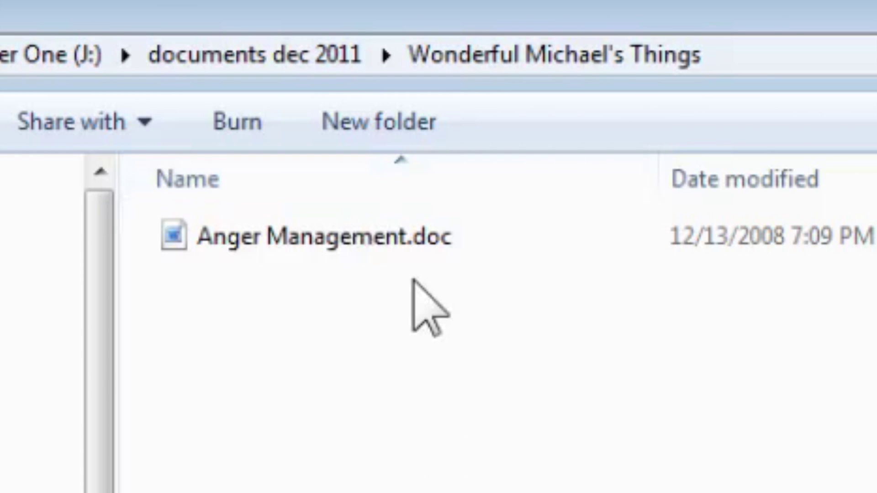
click(344, 241)
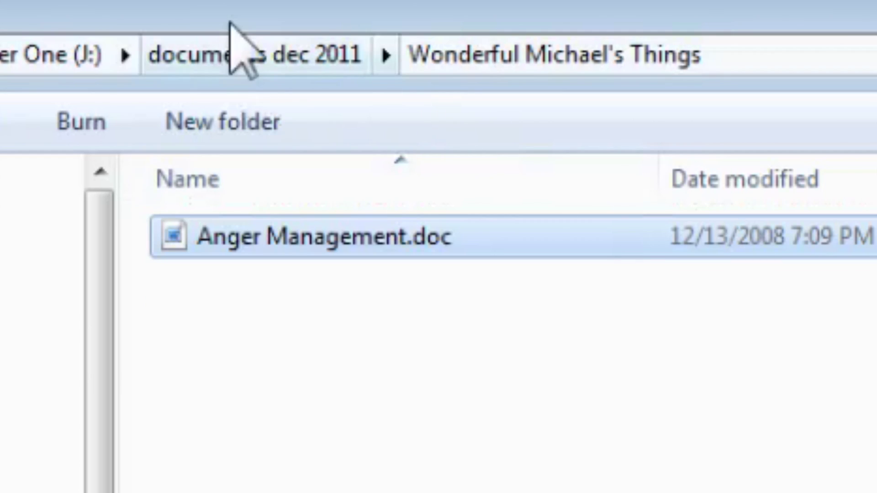
Return to documents dec 2011 and open the sketch folder's .pde file in Processing
click(247, 69)
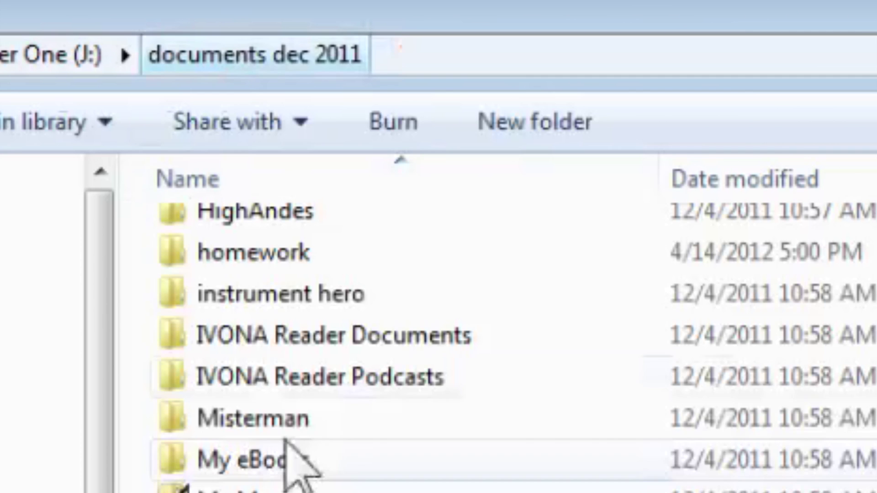
scroll(288, 446, up, 5)
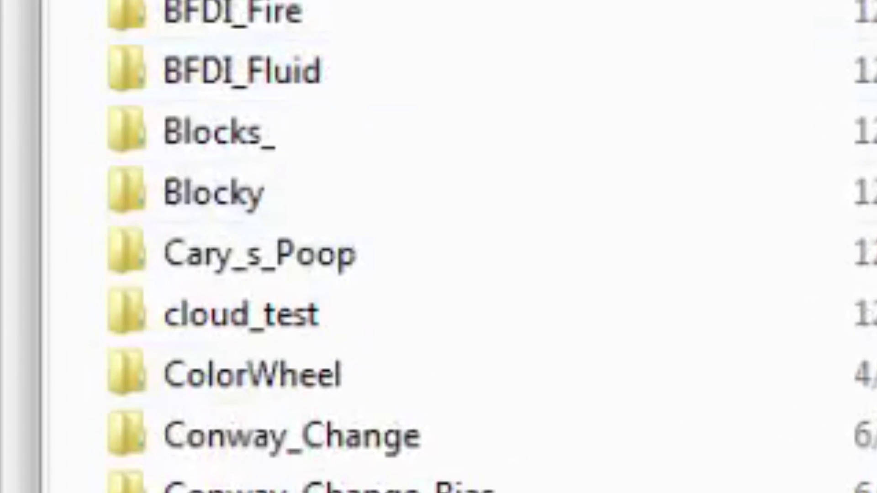
double_click(320, 264)
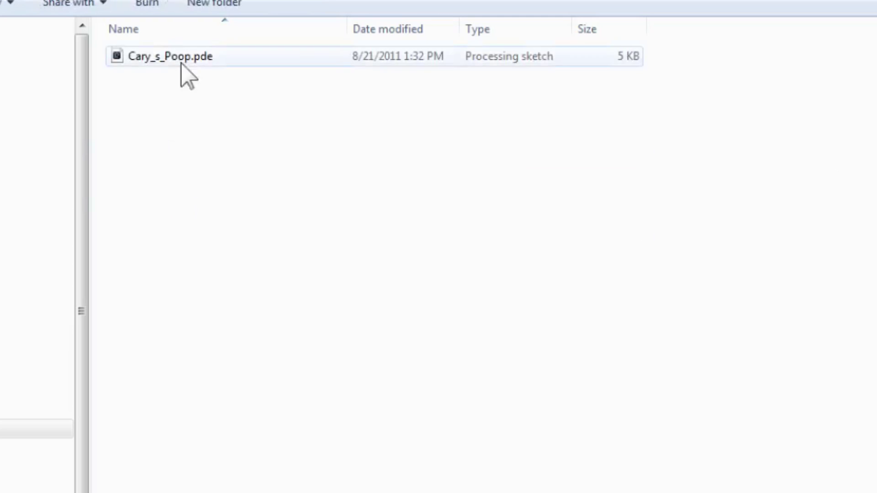
double_click(184, 59)
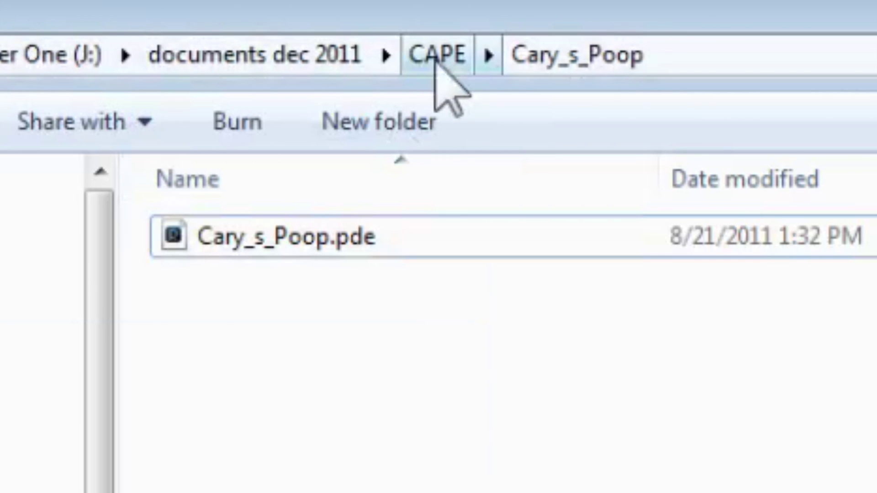
Close the sketch and open Cary's Stagecast Stuff sims folder
click(433, 66)
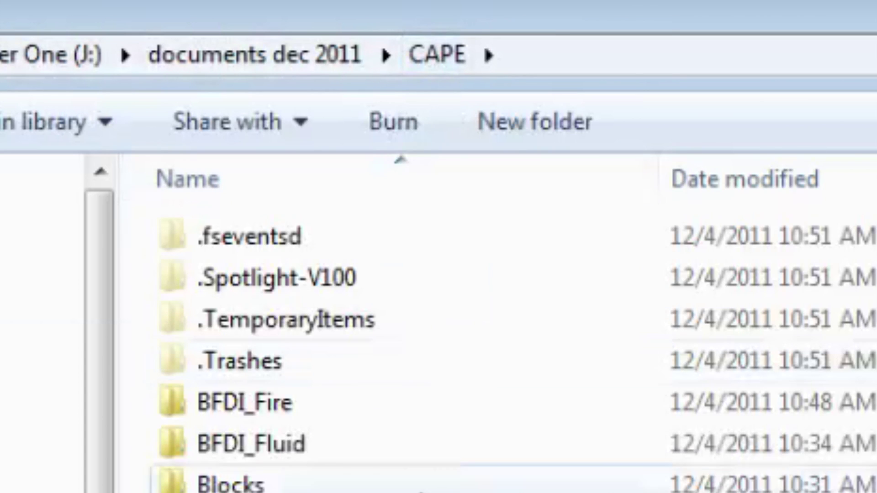
scroll(183, 264, down, 5)
scroll(179, 258, down, 3)
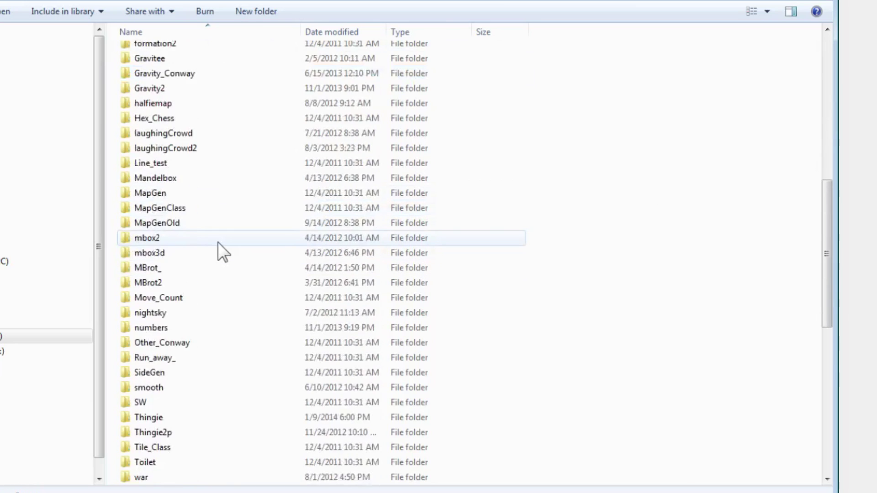
scroll(219, 242, down, 2)
scroll(213, 236, up, 4)
scroll(213, 234, up, 5)
scroll(213, 234, up, 2)
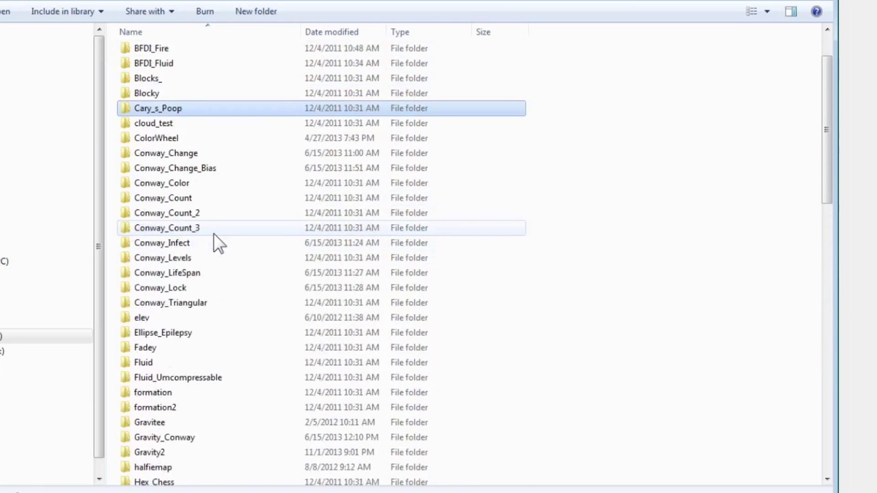
scroll(213, 233, up, 2)
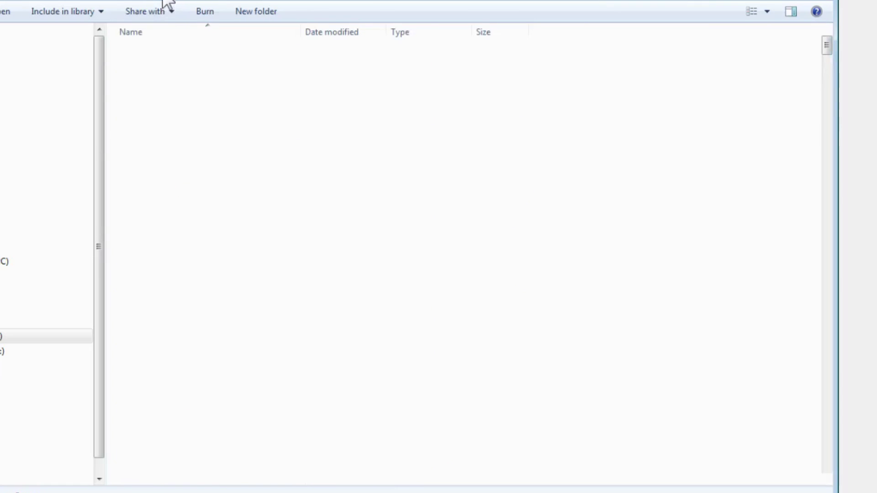
scroll(232, 206, down, 2)
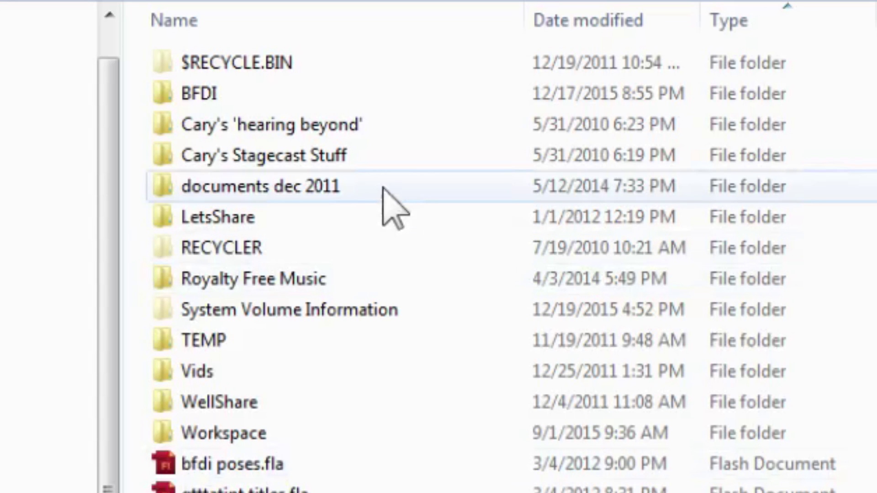
double_click(277, 156)
scroll(238, 189, down, 3)
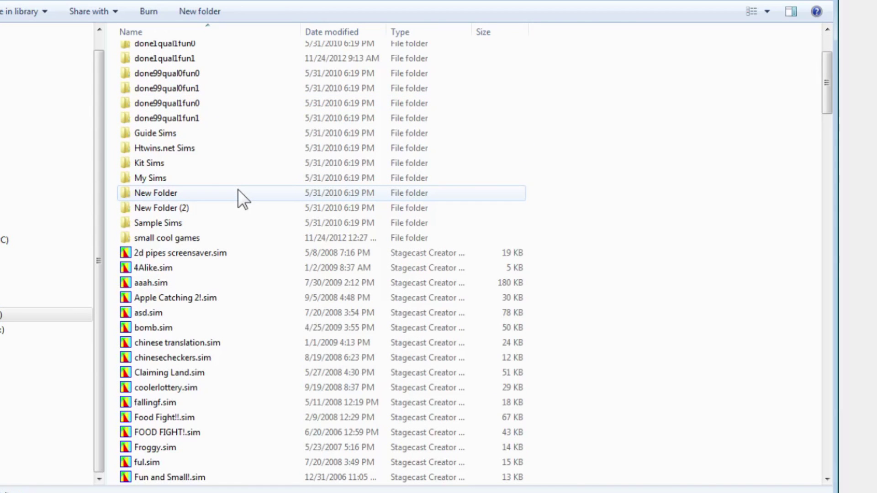
scroll(247, 202, up, 1)
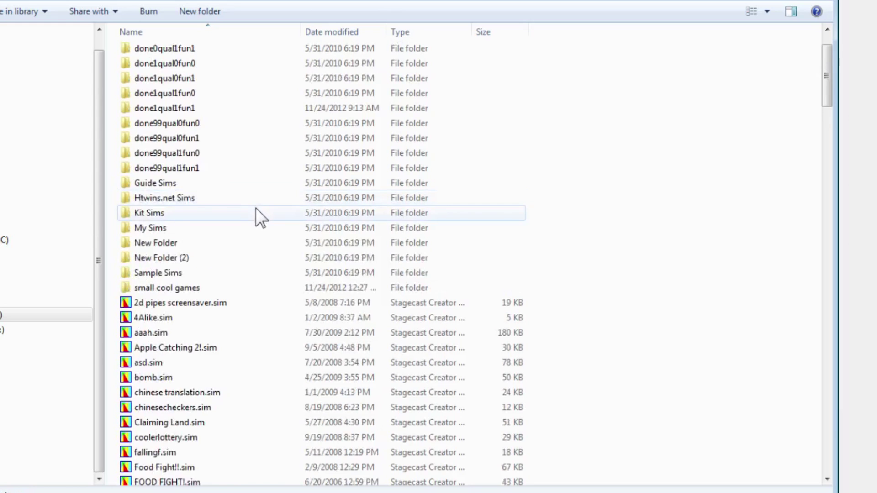
scroll(255, 208, up, 2)
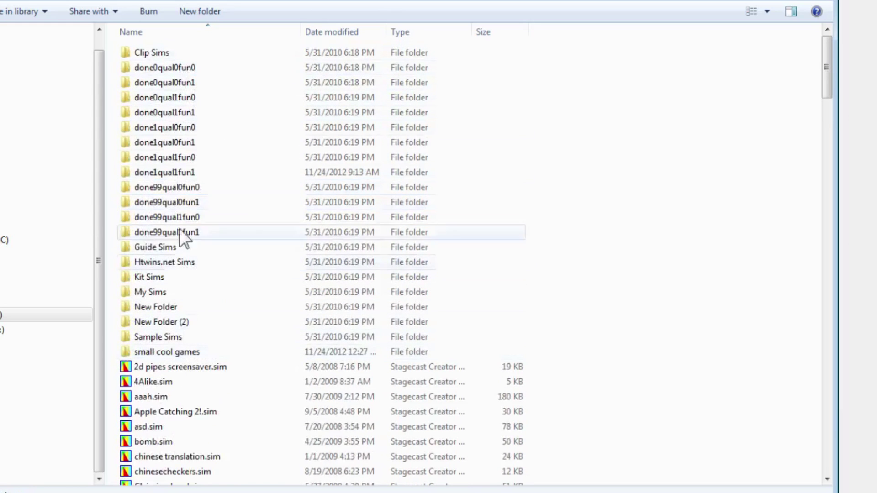
Check the Properties of Cary's Stagecast Stuff, then copy the folder
key(BackSpace)
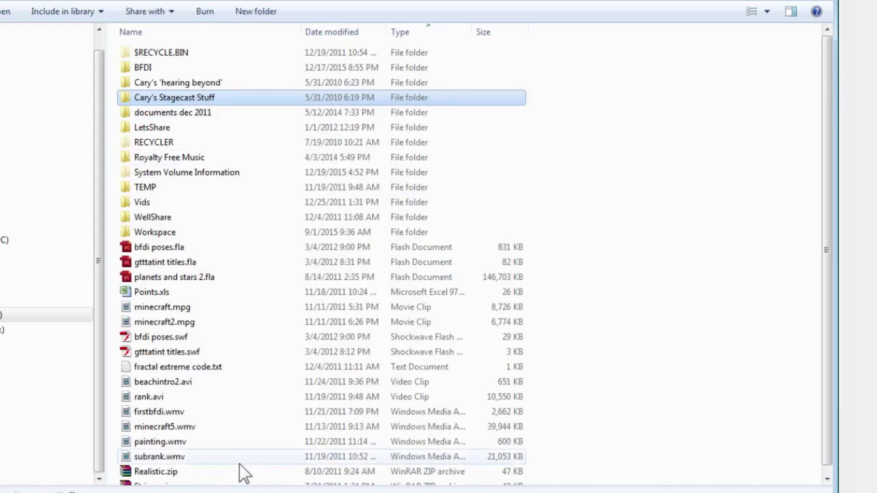
key(alt+Return)
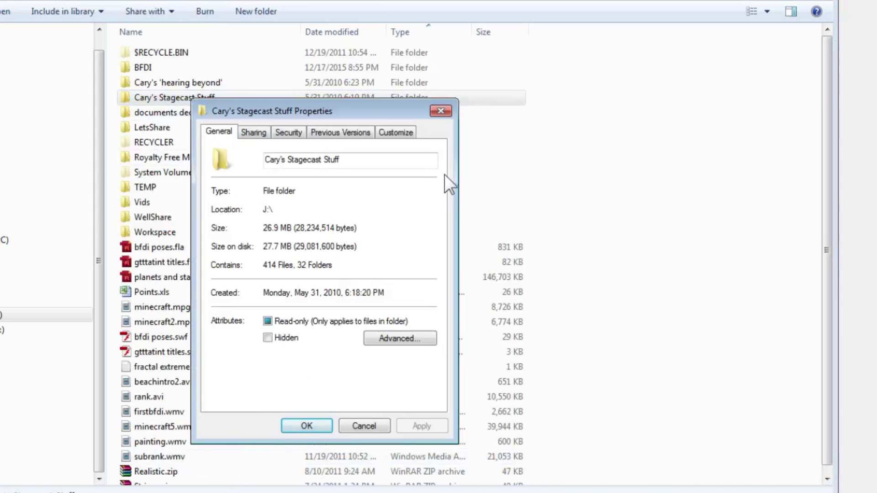
click(438, 111)
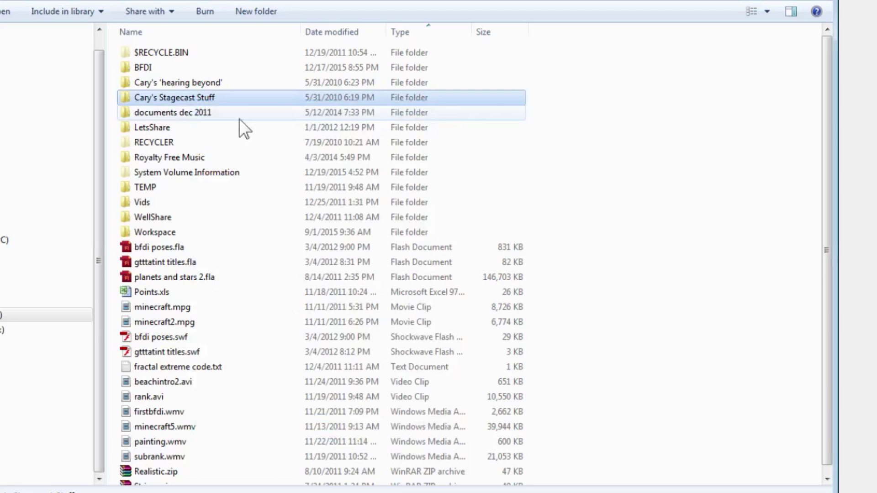
right_click(148, 99)
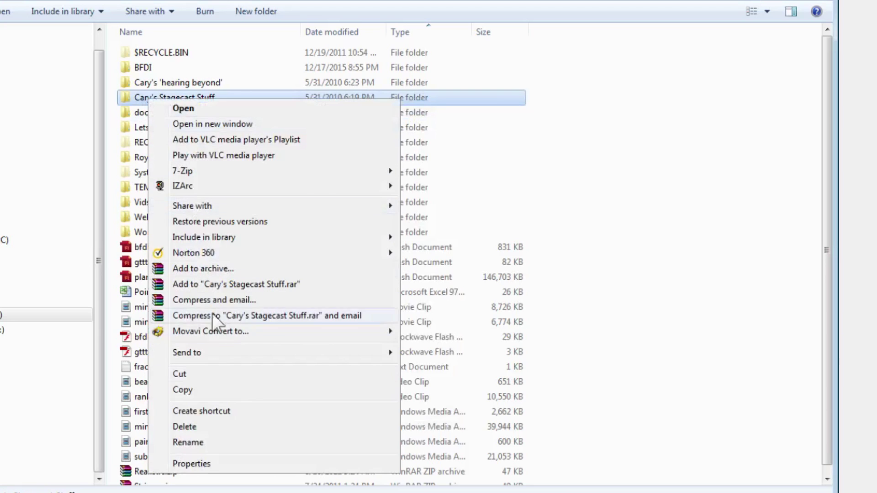
click(208, 389)
Create a 'Stagecast Newified' folder in the Documents library and open it
key(BackSpace)
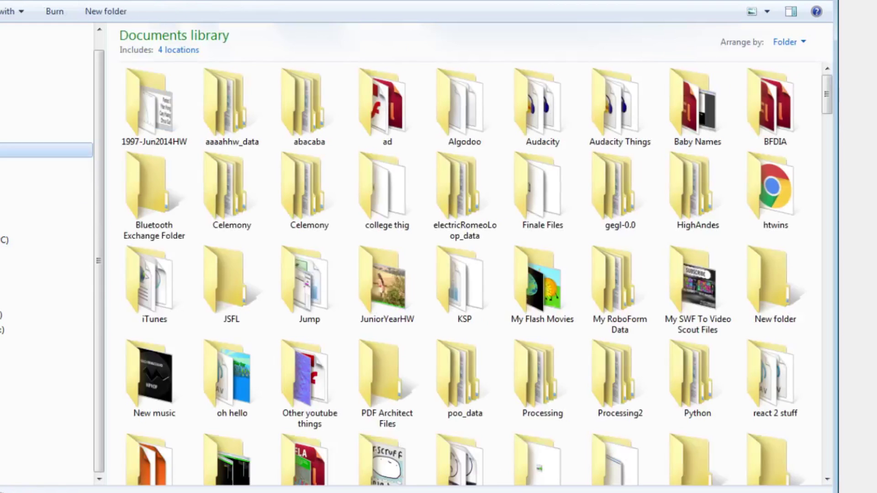
right_click(196, 237)
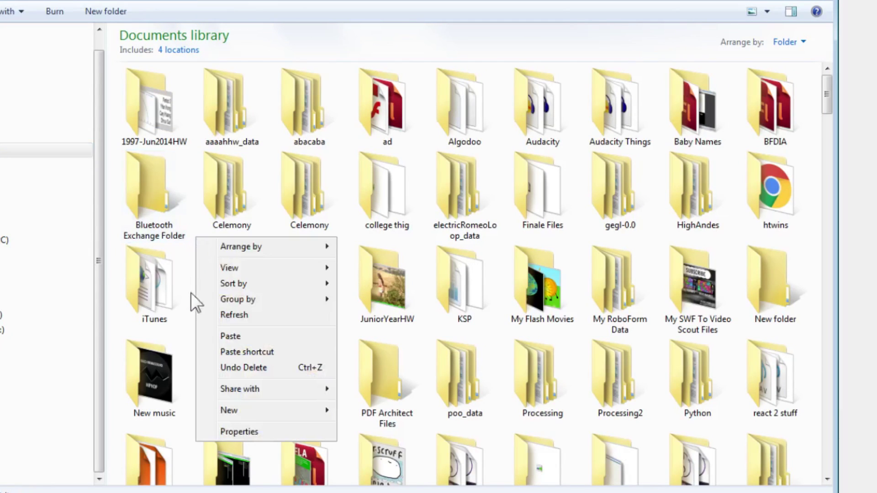
mouse_move(229, 410)
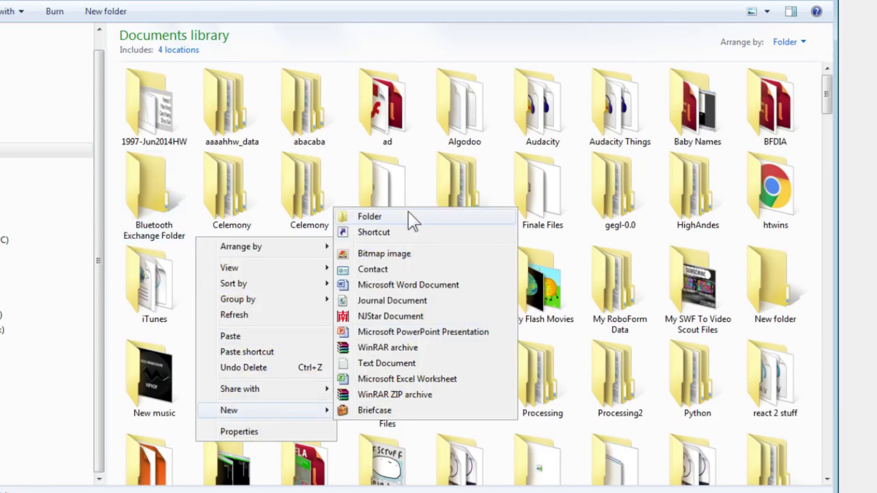
click(407, 213)
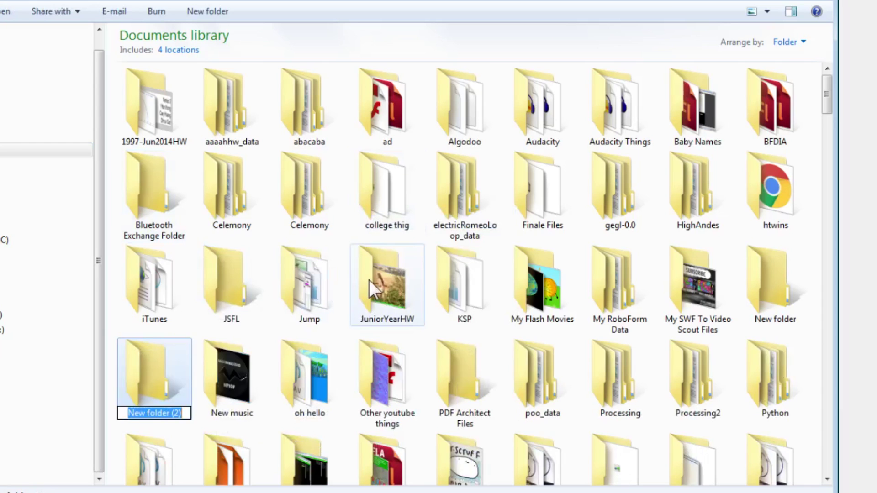
text(Stagecas)
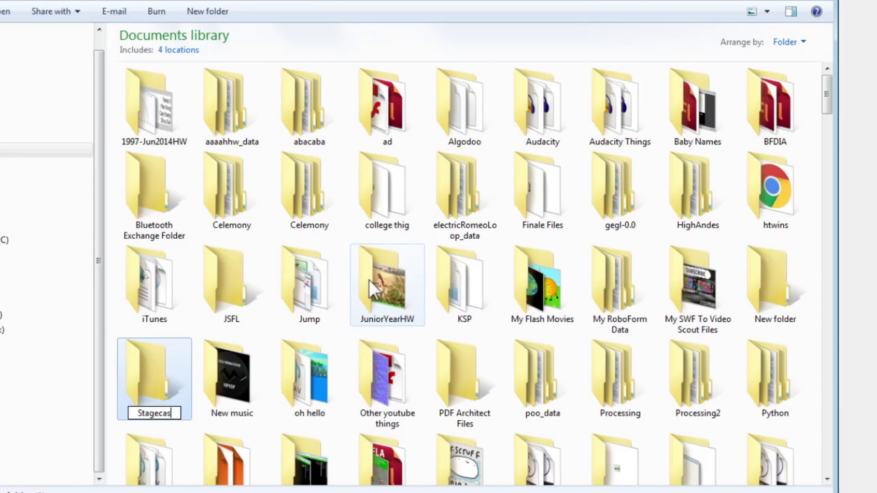
text(t)
text( N)
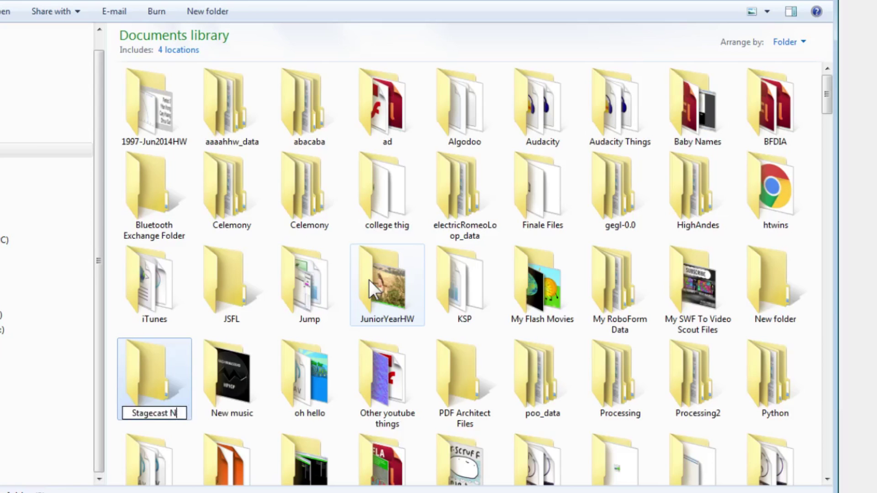
text(ewified)
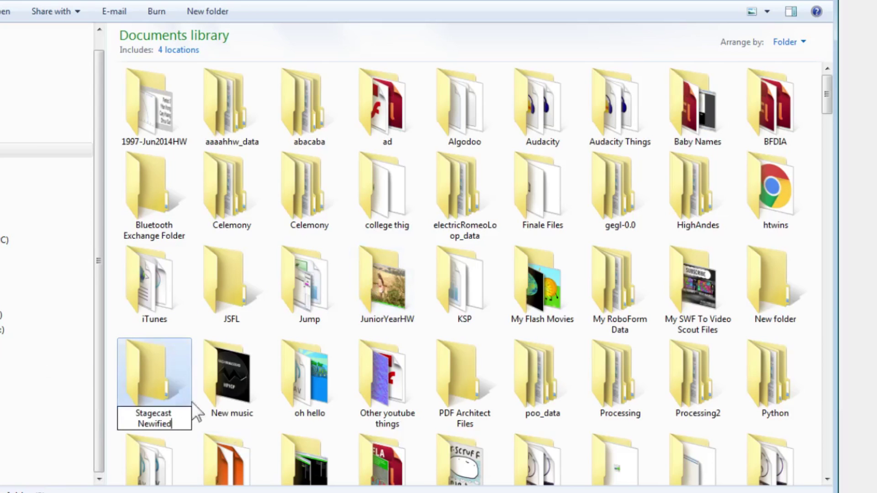
click(162, 384)
double_click(383, 428)
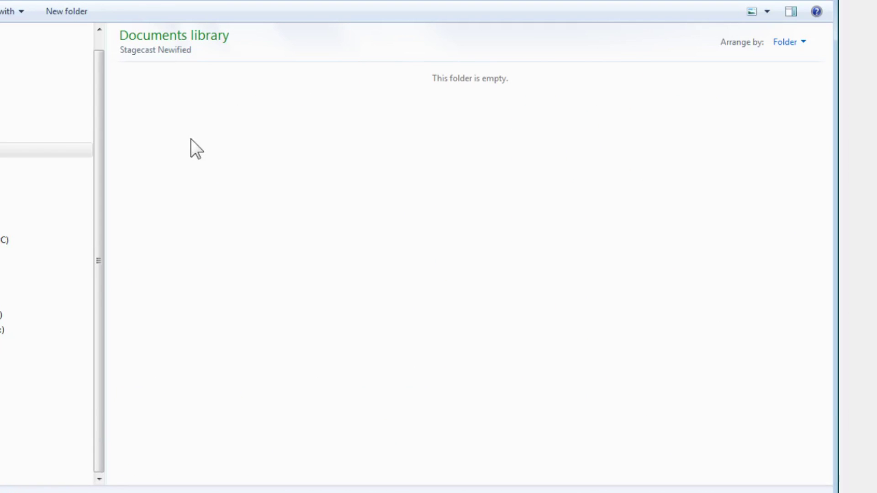
Browse Sample Music, select Kalimba.mp3, and return to the Documents library
key(BackSpace)
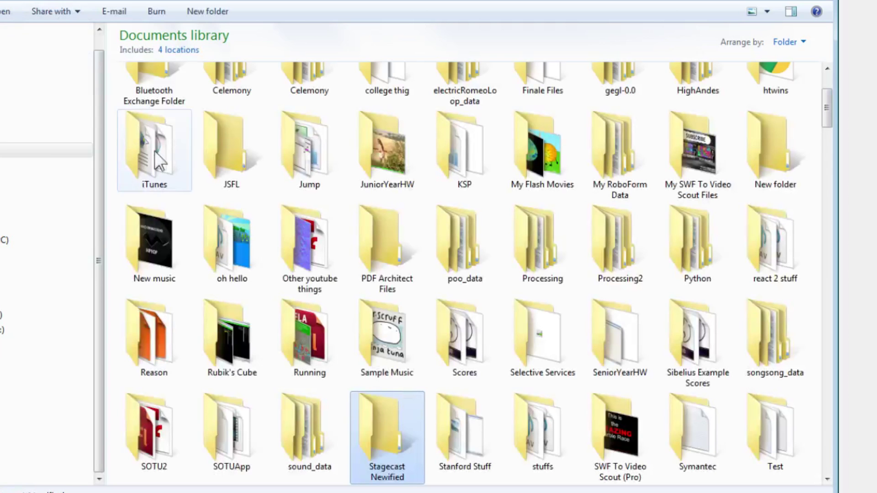
double_click(395, 337)
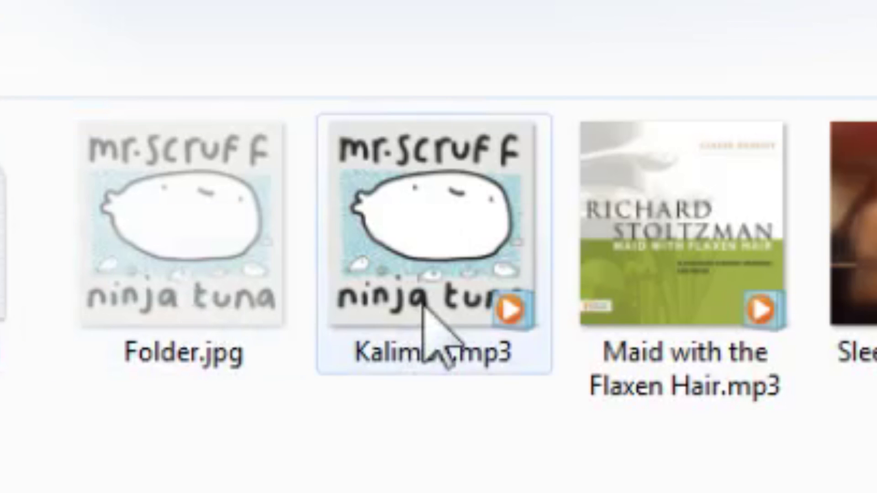
click(548, 130)
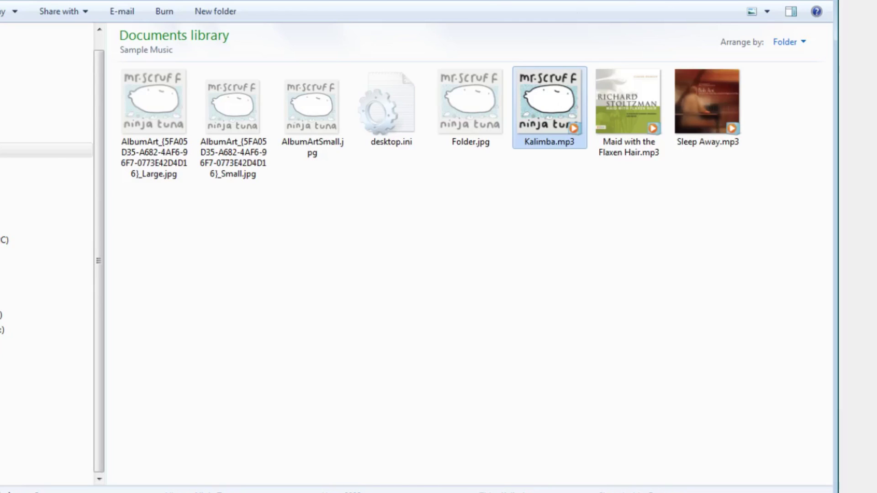
key(BackSpace)
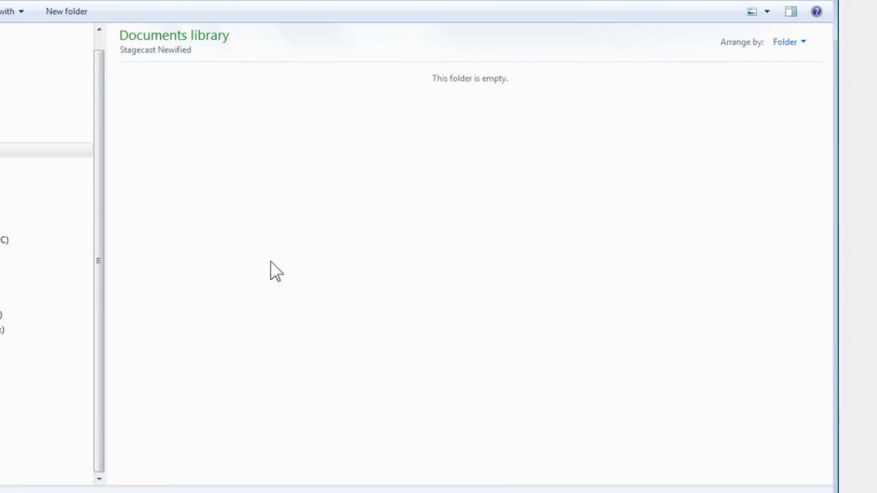
Paste Cary's Stagecast Stuff (447 items) into Stagecast Newified and open the copy
key(ctrl+v)
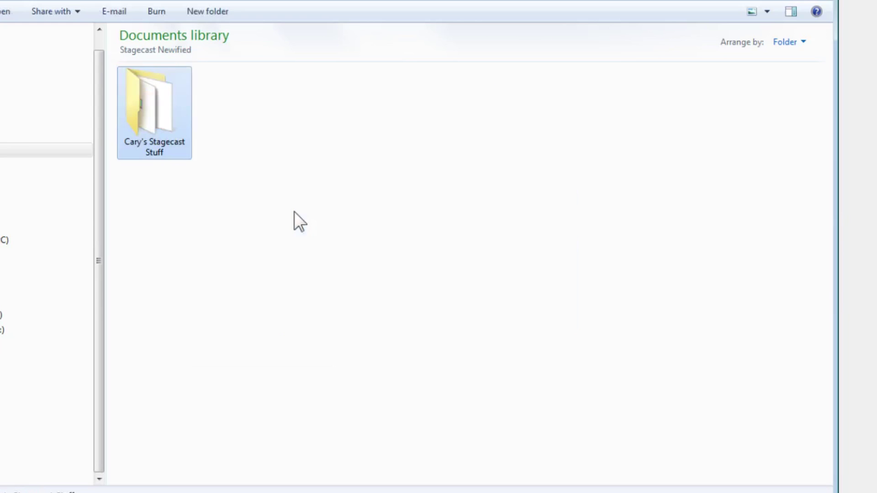
right_click(156, 103)
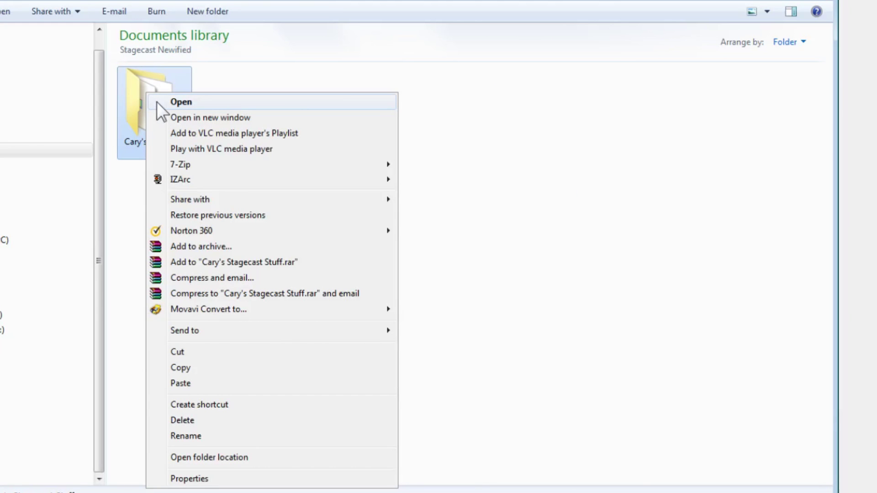
click(180, 103)
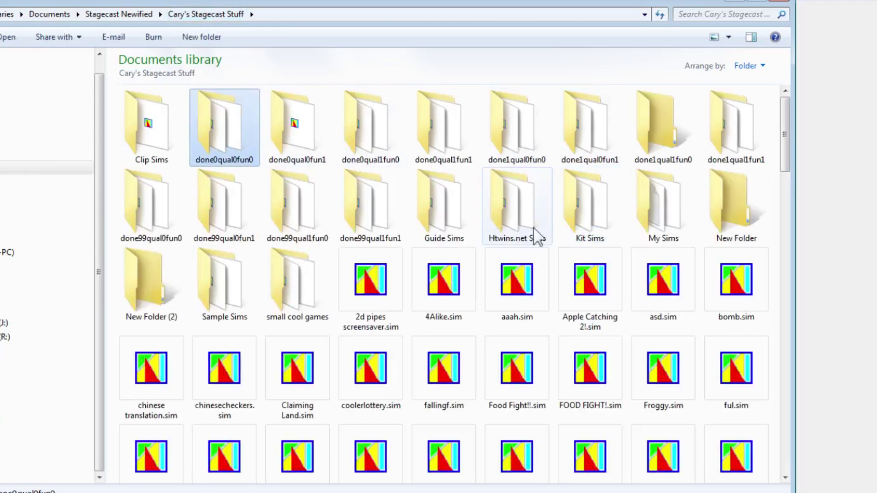
Move the done0qual0fun0 .sim files up into Cary's Stagecast Stuff
shift+click(354, 217)
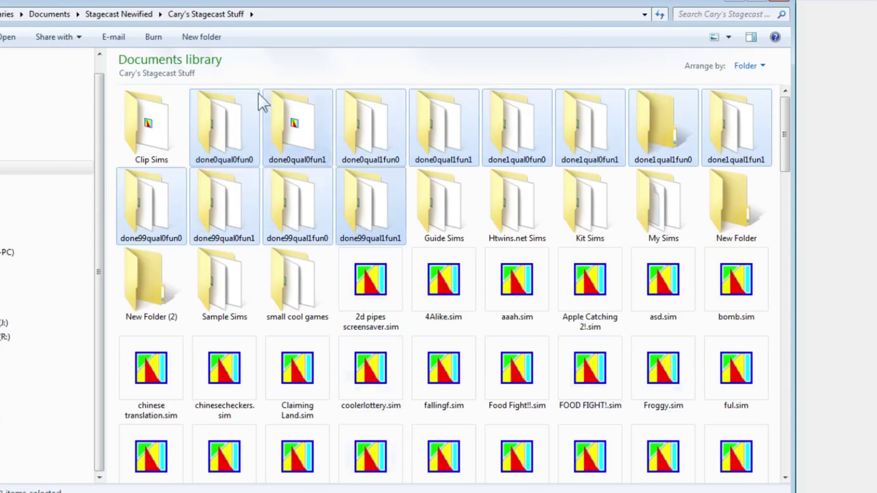
double_click(235, 122)
shift+click(373, 295)
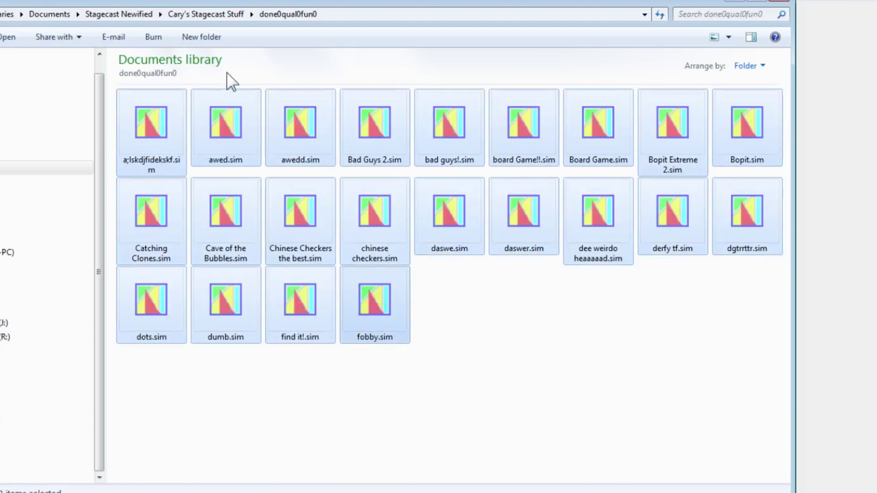
click(219, 8)
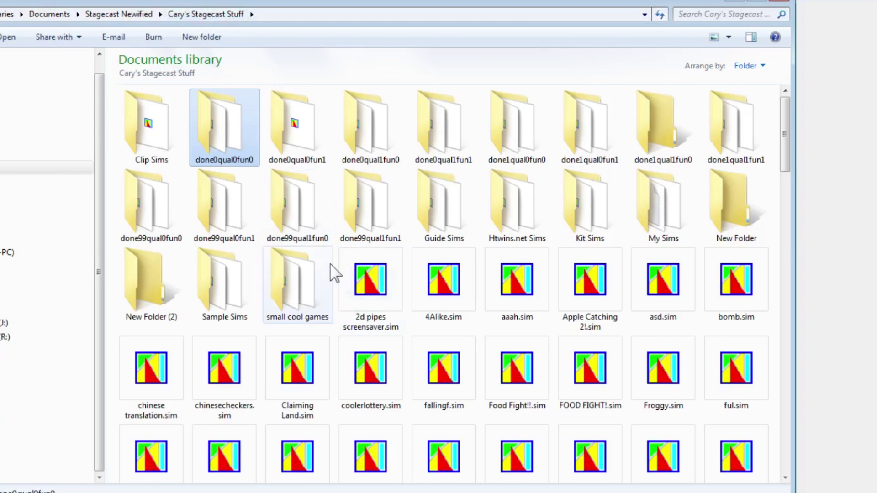
key(ctrl+v)
key(Right)
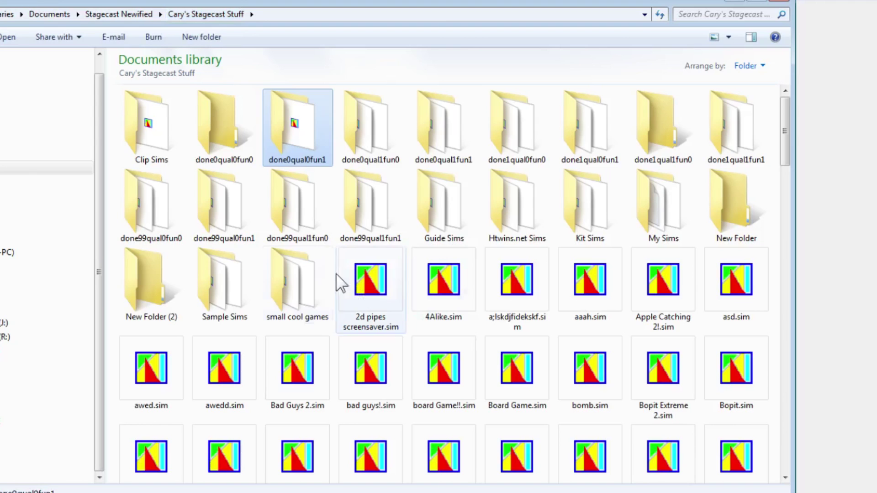
Locate the moved dgr.sim and check the done0qual0fun1 folder
key(Down)
key(Down)
text(dgr)
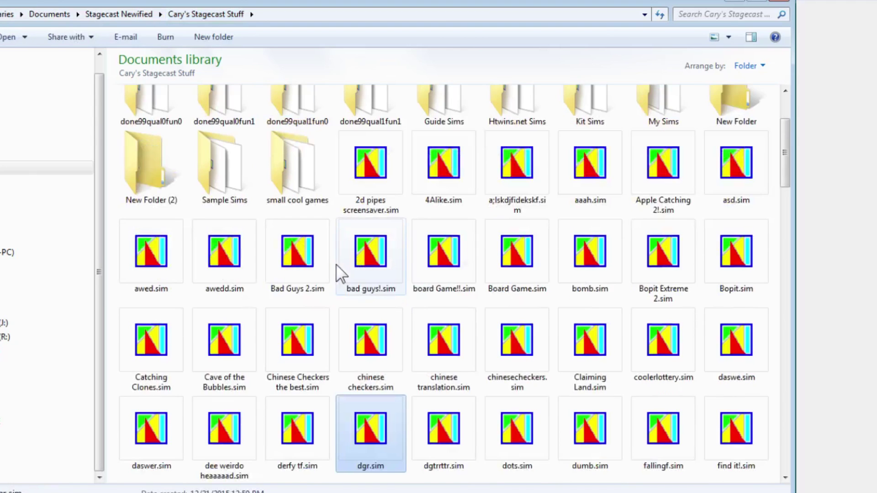
scroll(340, 272, up, 2)
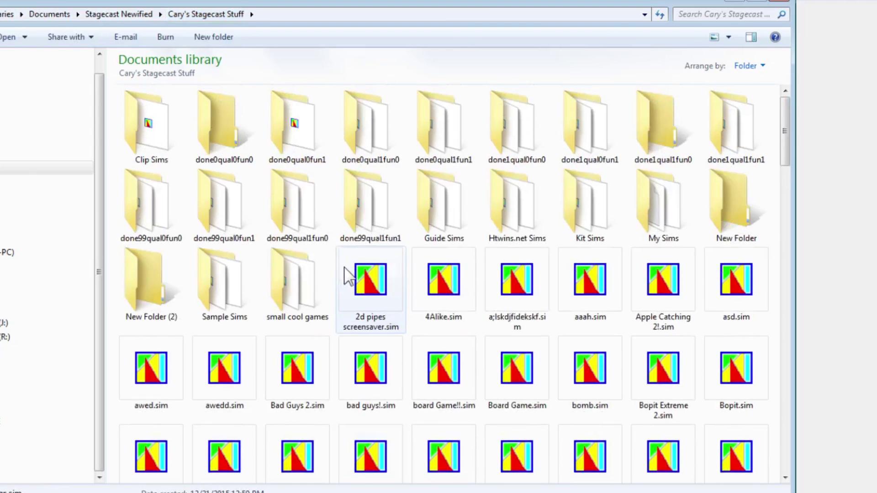
double_click(323, 163)
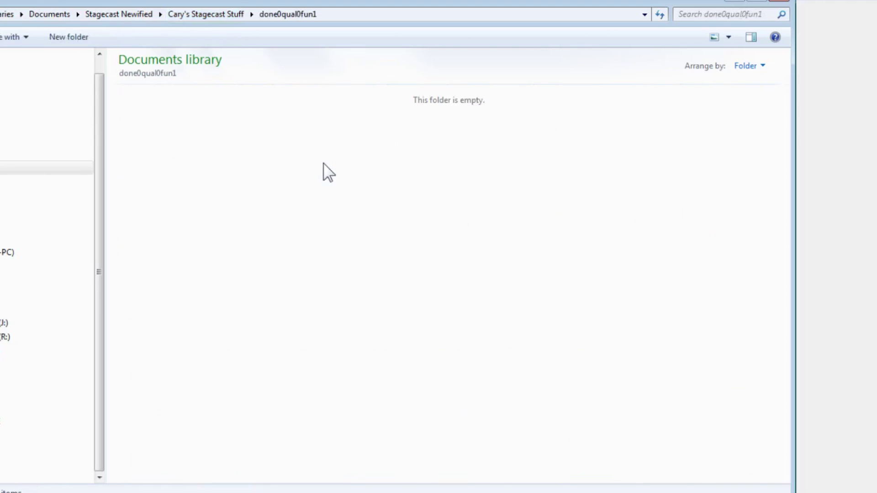
click(204, 14)
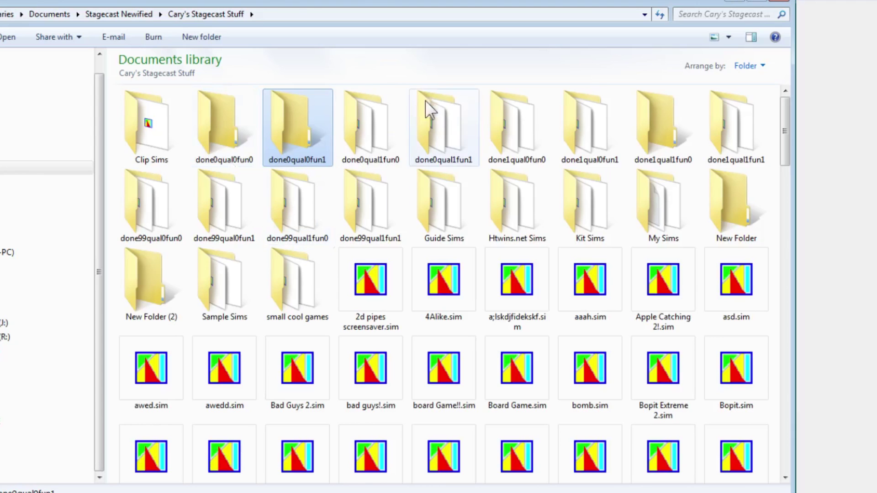
Select all done0qual1fun0 .sim files and paste them into Cary's Stagecast Stuff
double_click(376, 122)
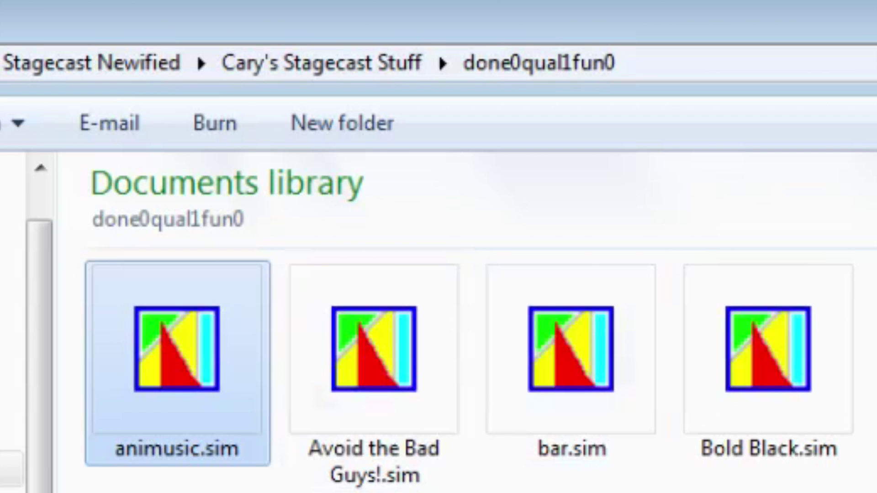
key(ctrl+a)
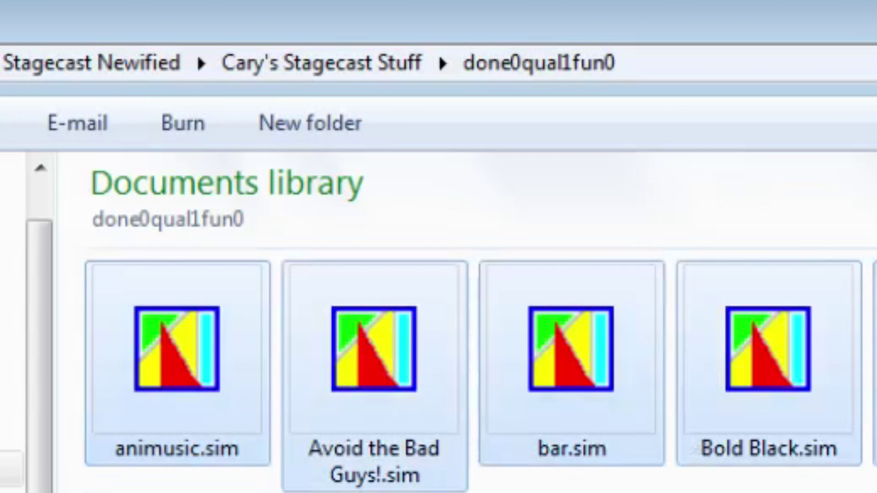
key(BackSpace)
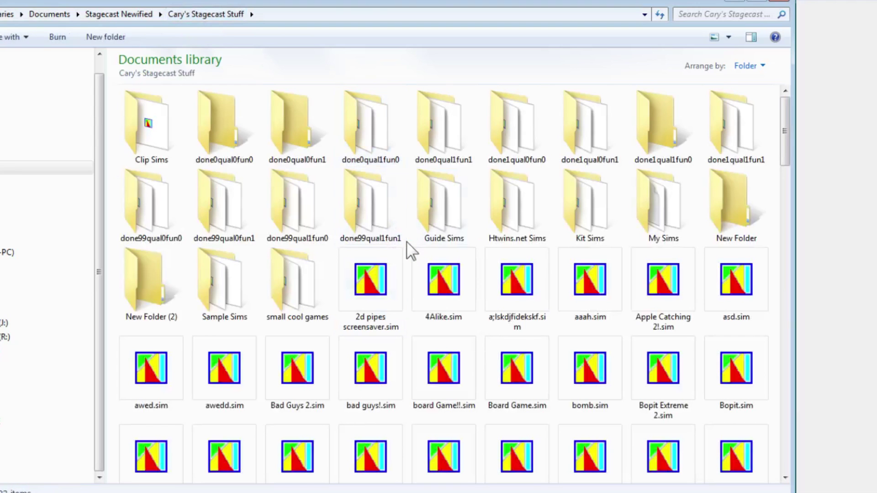
key(ctrl+v)
scroll(410, 249, up, 3)
scroll(409, 251, down, 5)
scroll(410, 251, down, 4)
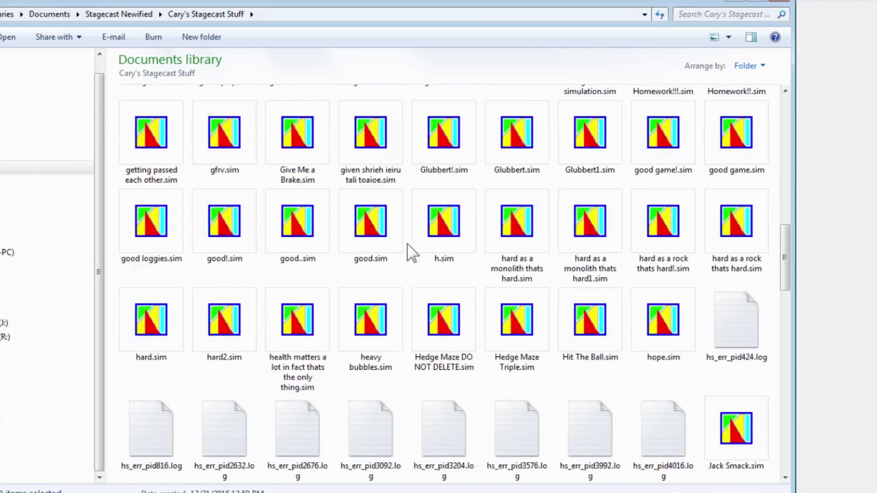
scroll(410, 250, down, 1)
scroll(410, 250, down, 3)
scroll(407, 244, down, 4)
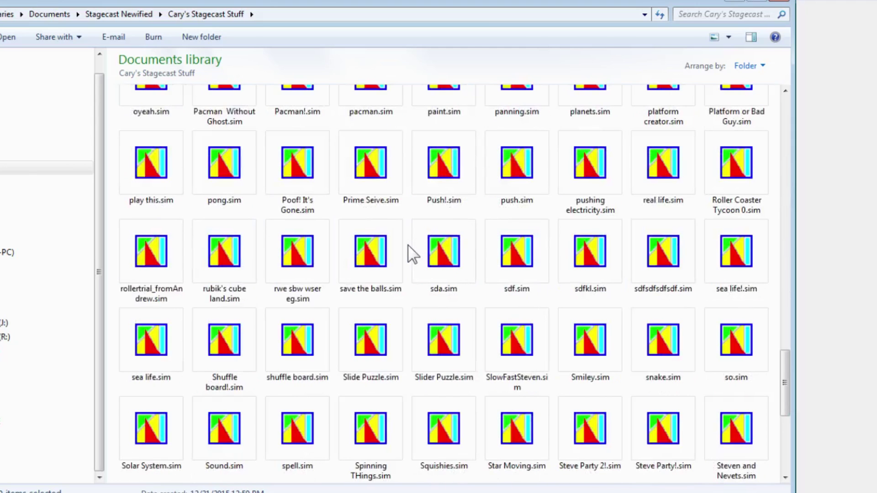
scroll(410, 253, up, 5)
scroll(420, 264, up, 4)
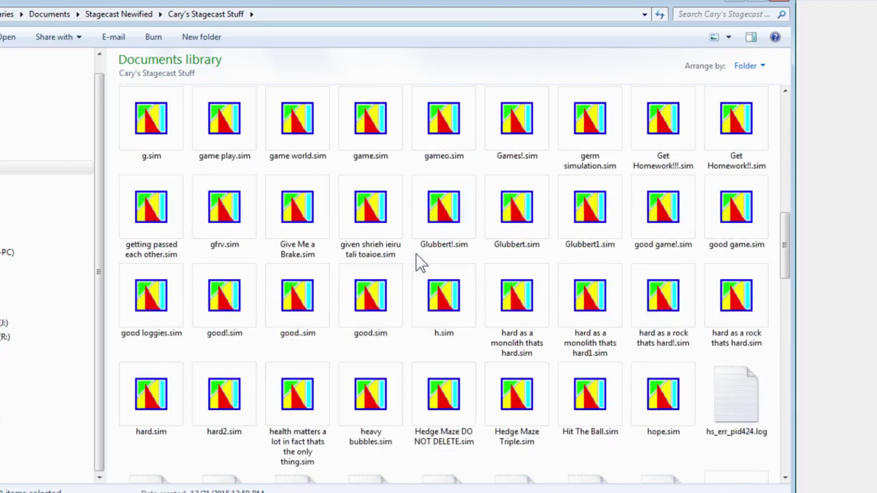
scroll(430, 255, up, 5)
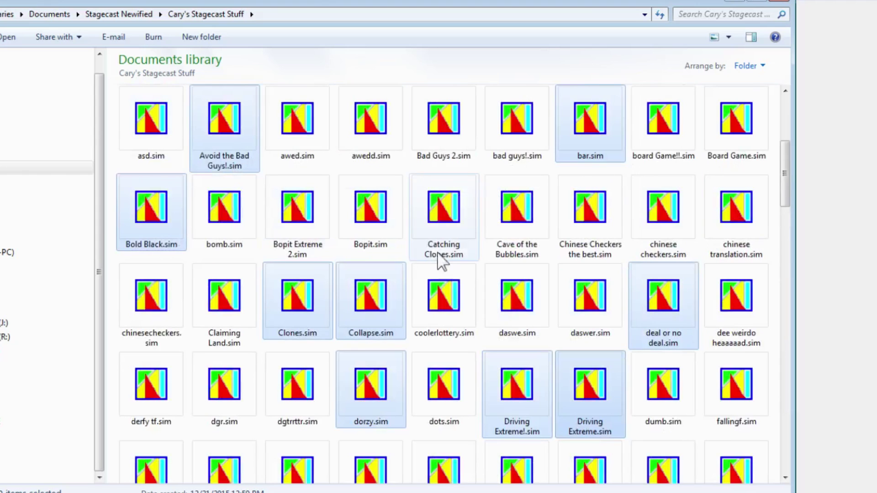
scroll(442, 260, up, 1)
scroll(435, 210, up, 2)
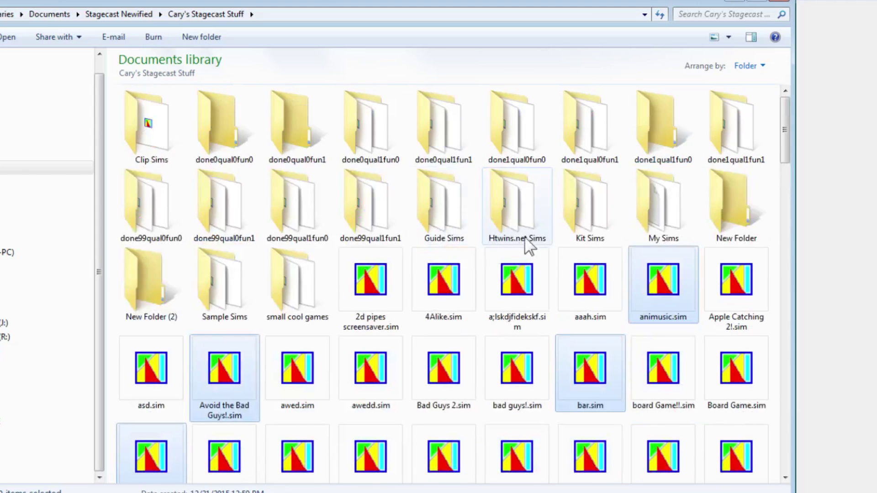
Recheck done0qual1fun0, then move done0qual1fun1's .sim files into Cary's Stagecast Stuff
double_click(390, 146)
key(BackSpace)
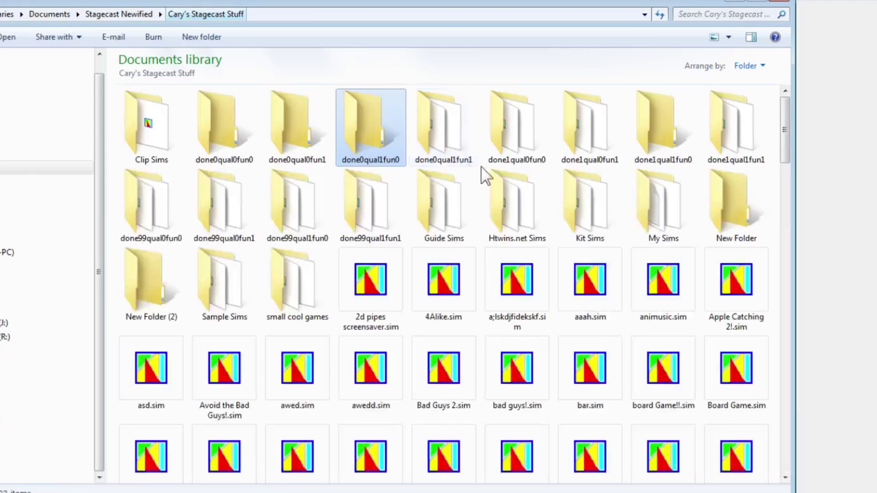
double_click(453, 134)
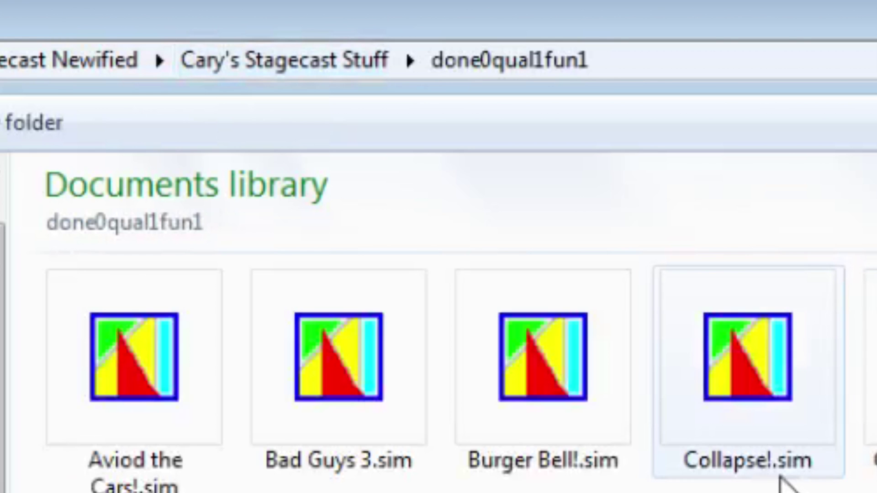
click(142, 455)
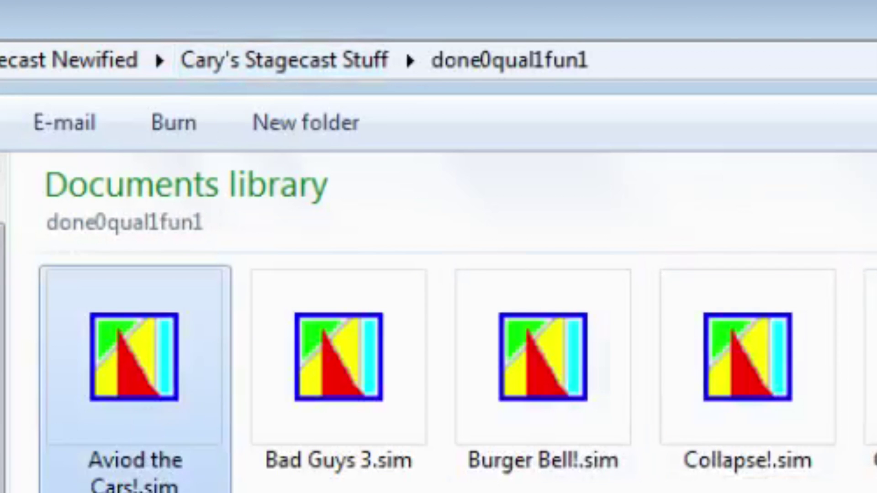
click(186, 14)
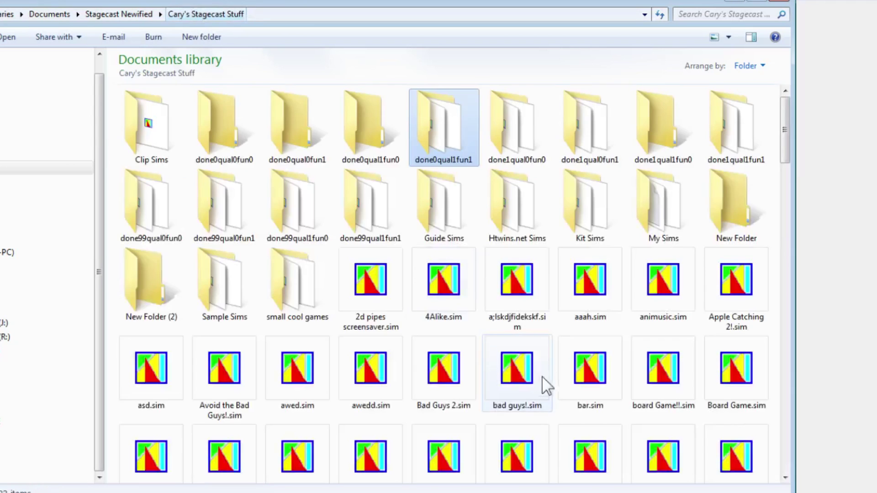
click(407, 251)
key(ctrl+v)
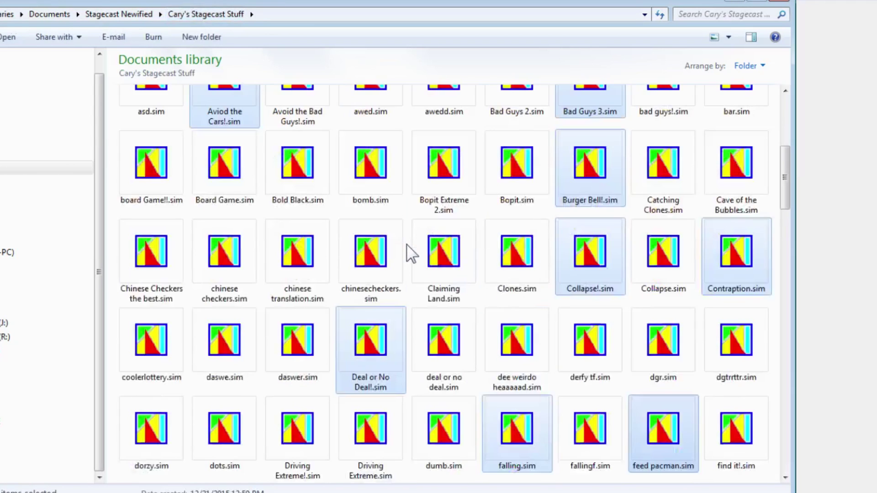
scroll(411, 253, up, 5)
Move the three done1qual0fun0 .sim files into Cary's Stagecast Stuff
double_click(519, 130)
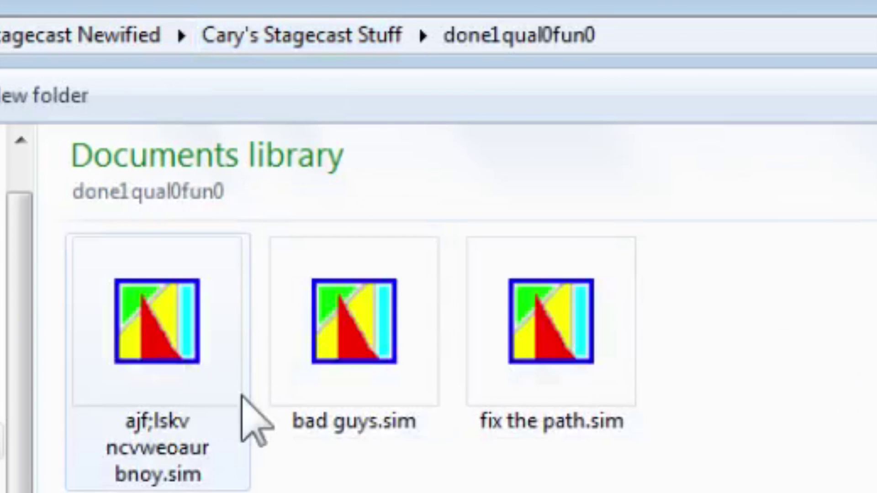
click(230, 404)
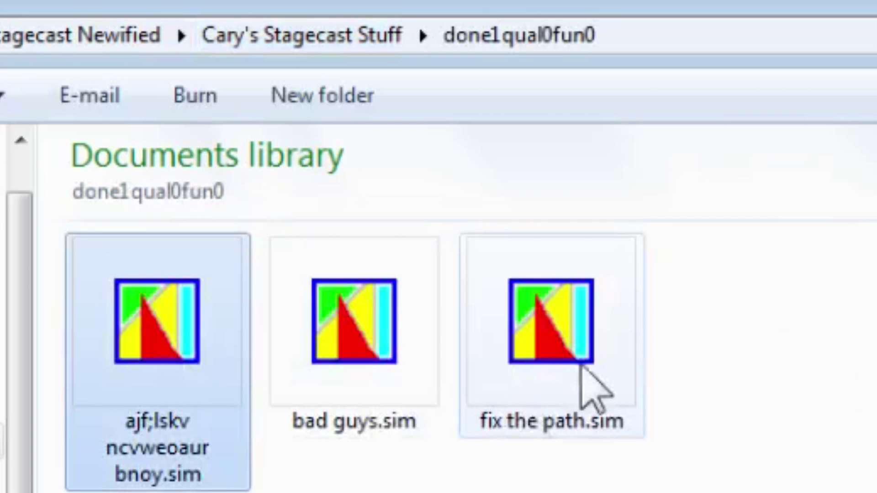
click(209, 14)
key(ctrl+v)
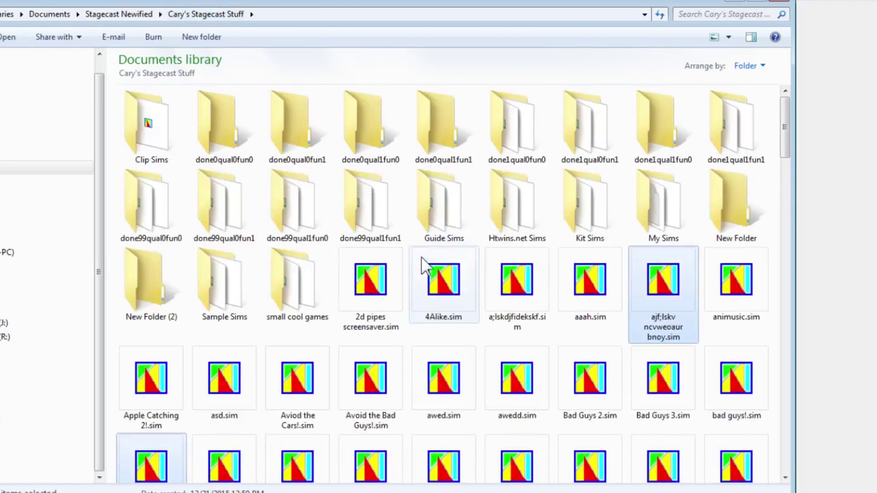
Check the done1qual0fun1 and done1qual1fun0 folders, returning to Cary's Stagecast Stuff each time
double_click(603, 158)
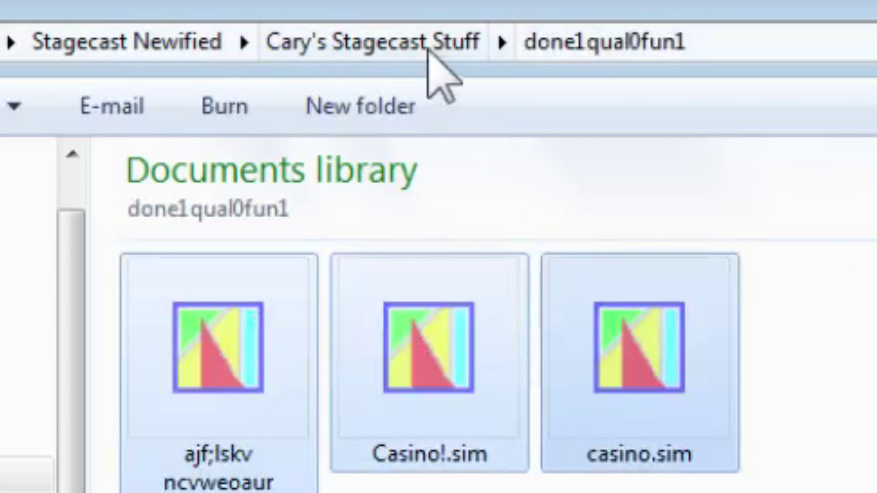
click(429, 54)
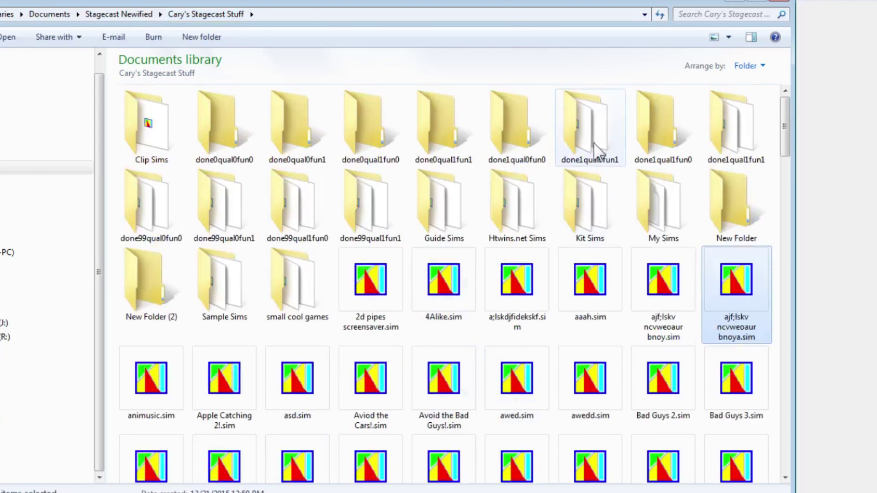
double_click(594, 142)
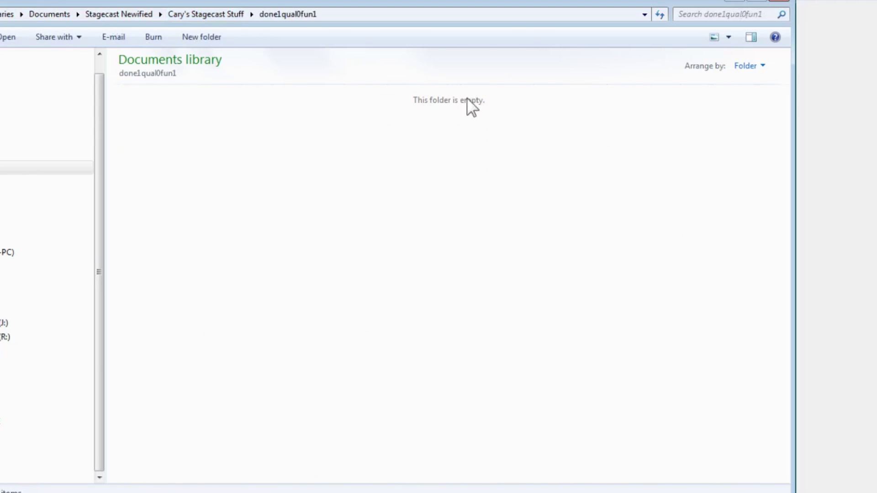
click(224, 17)
double_click(663, 127)
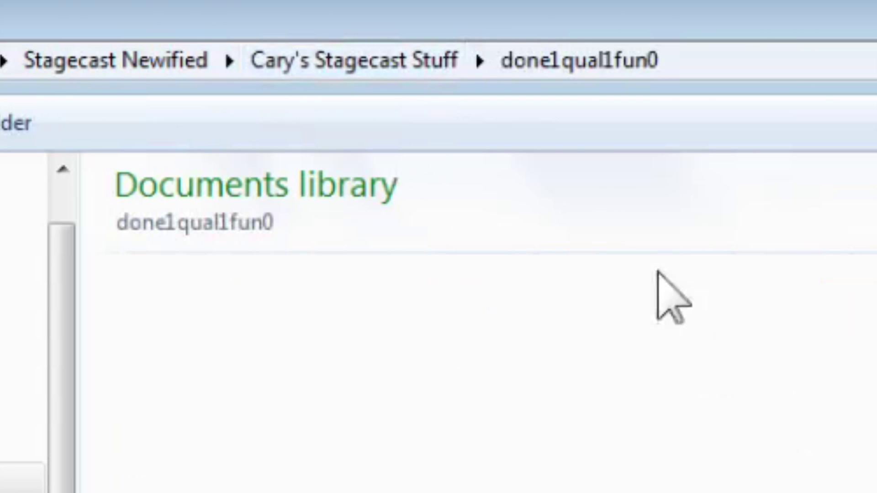
click(339, 66)
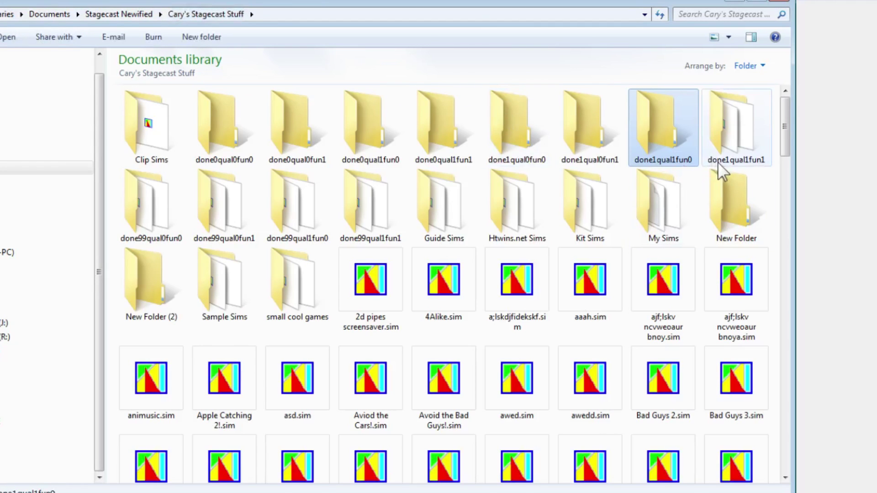
Select the ten sim files in done1qual1fun1 and return to the parent folder
double_click(750, 123)
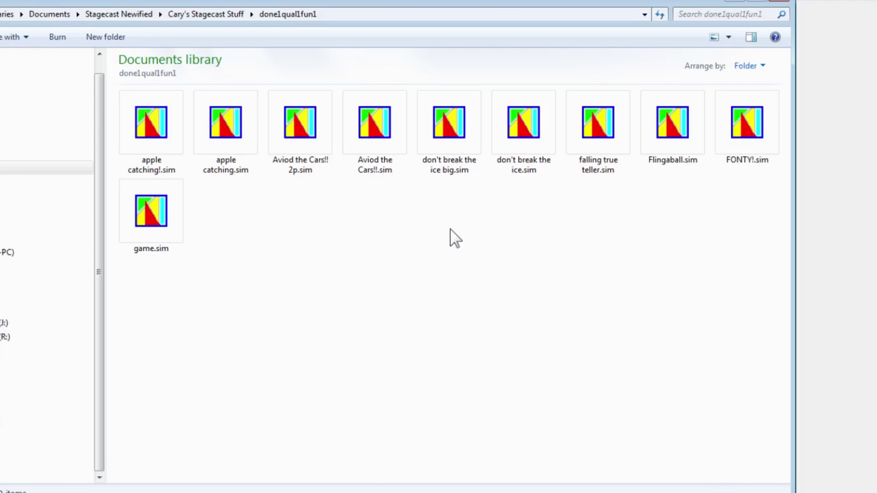
click(151, 168)
shift+click(164, 216)
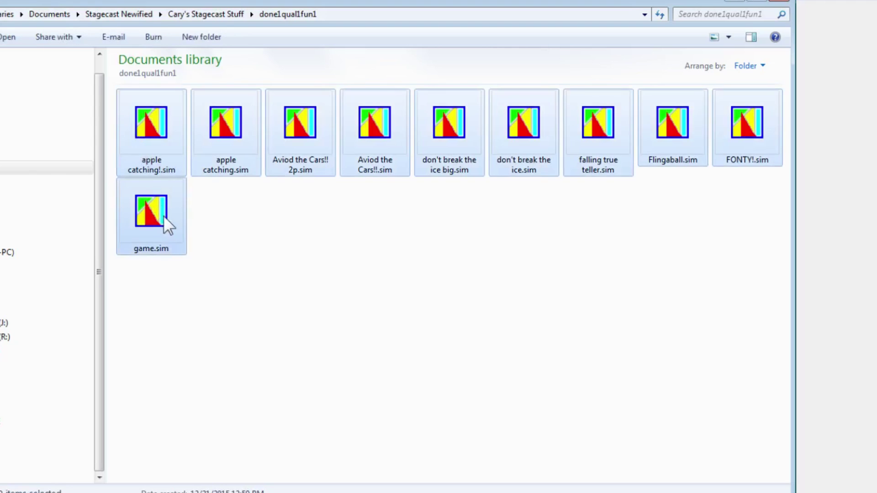
click(214, 14)
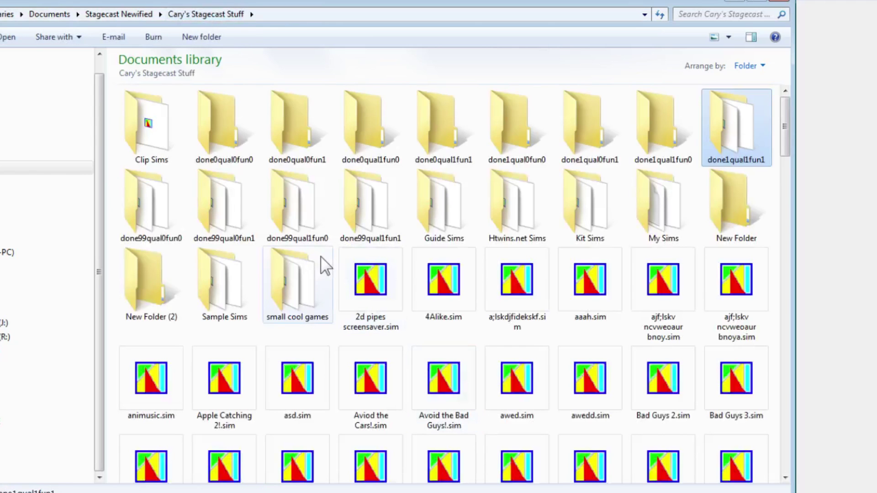
click(336, 261)
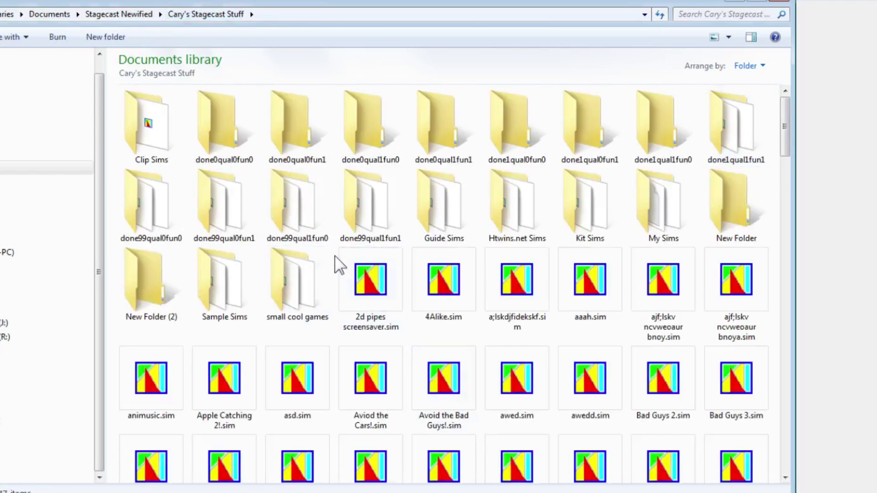
Move the four done99qual0fun0 sims and six done99qual0fun1 sims into Cary's Stagecast Stuff
double_click(158, 224)
click(168, 148)
shift+click(372, 122)
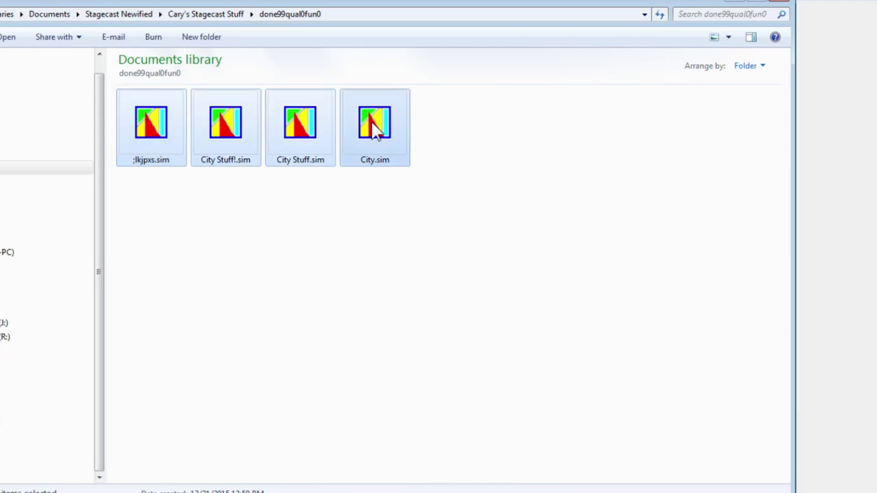
click(206, 14)
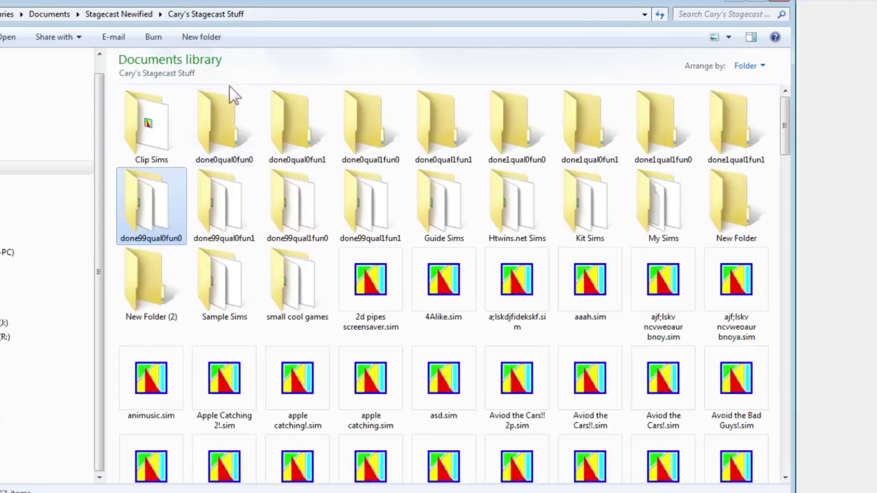
key(ctrl+v)
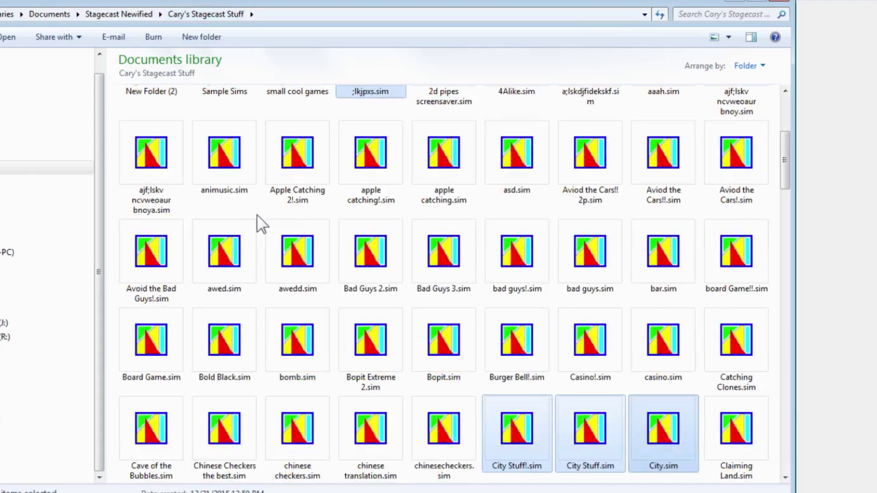
click(407, 111)
scroll(407, 112, up, 3)
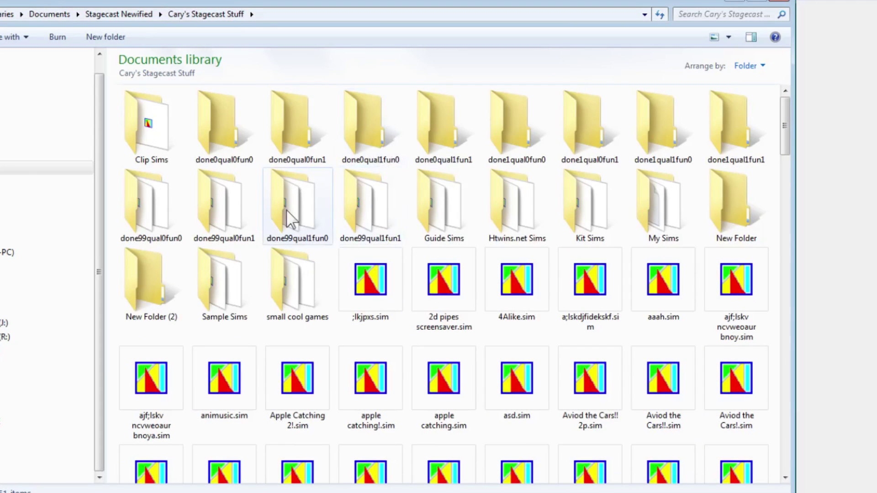
double_click(147, 202)
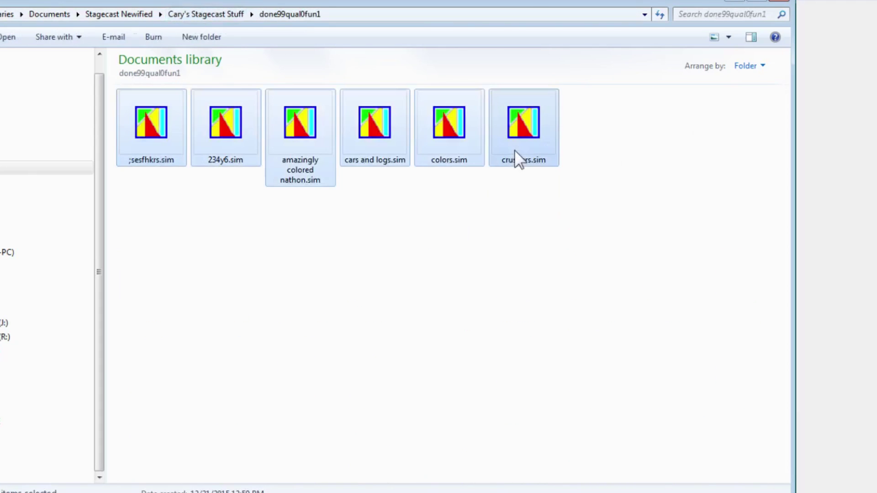
click(206, 14)
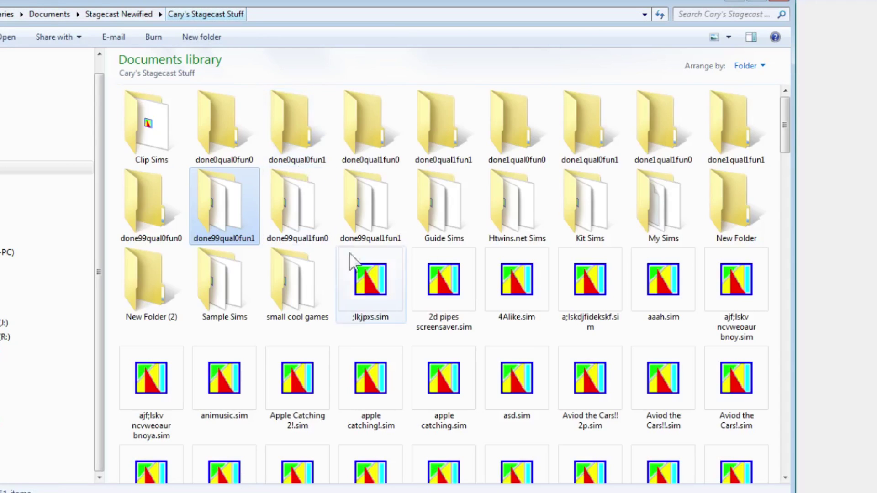
key(ctrl+v)
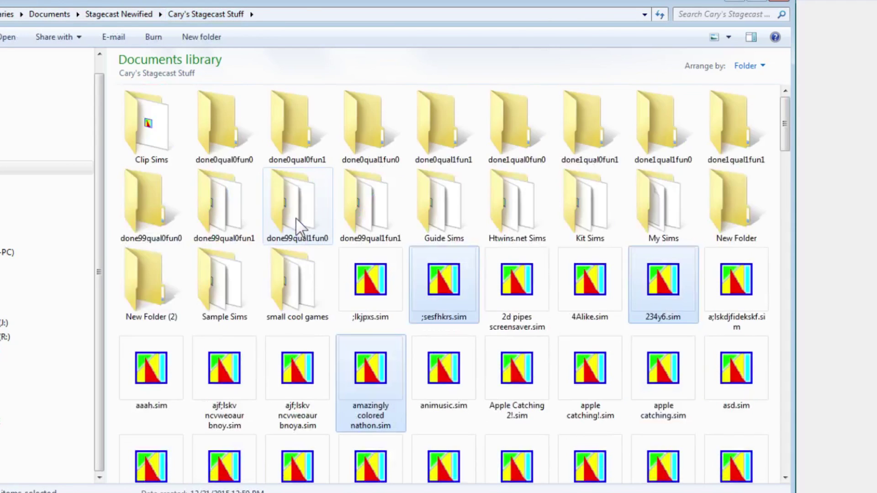
In done99qual1fun0, check its New Folder and select Backyardy!.sim through Ballman.sim
double_click(295, 217)
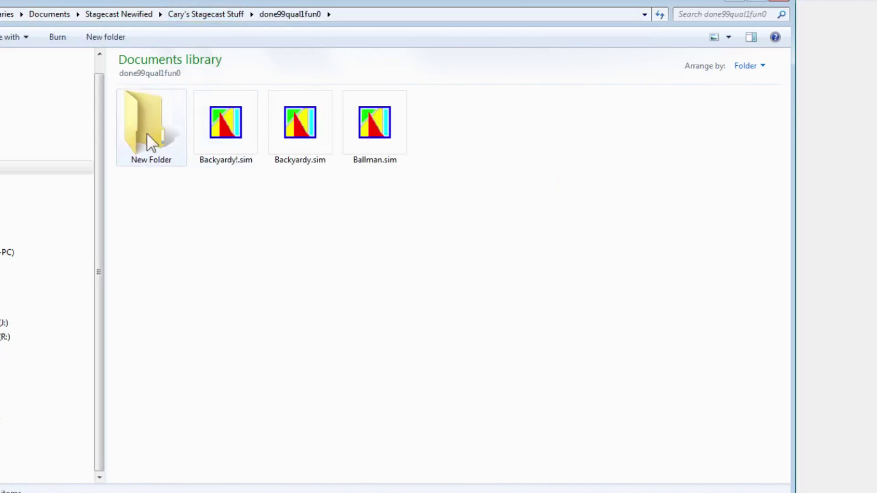
double_click(147, 134)
click(290, 14)
click(223, 145)
shift+click(400, 147)
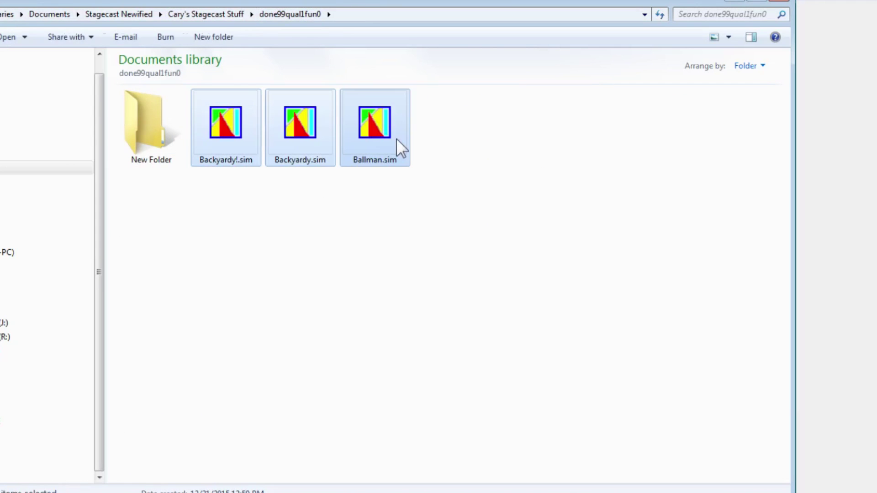
click(218, 14)
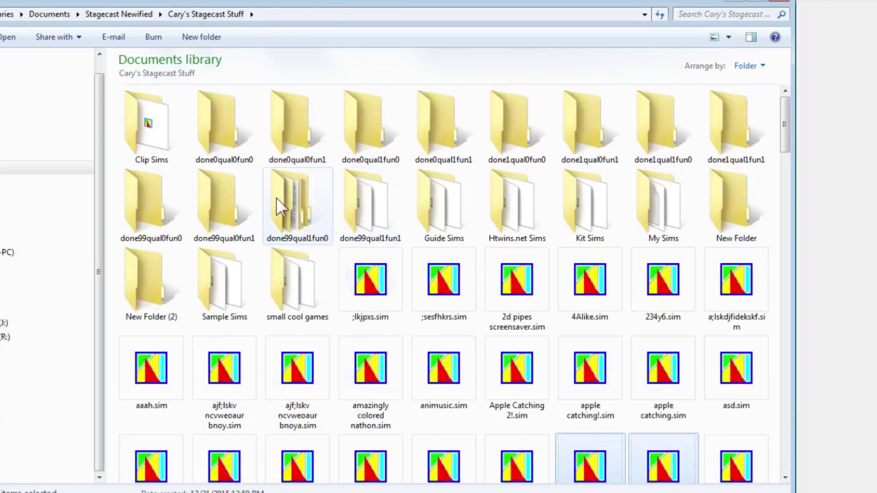
Cut the done99qual1fun1 .sim files, including Dance Dance Revolution!.sim, and paste them into Cary's Stagecast Stuff
double_click(370, 206)
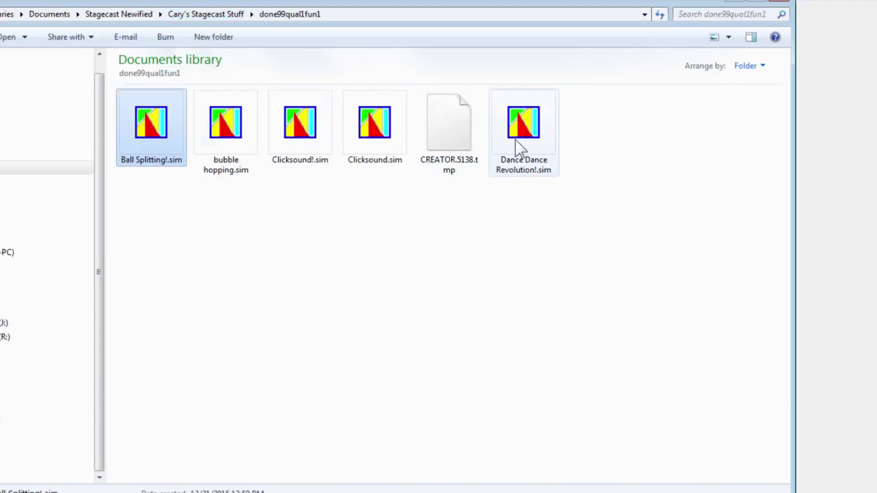
shift+click(391, 134)
ctrl+click(504, 155)
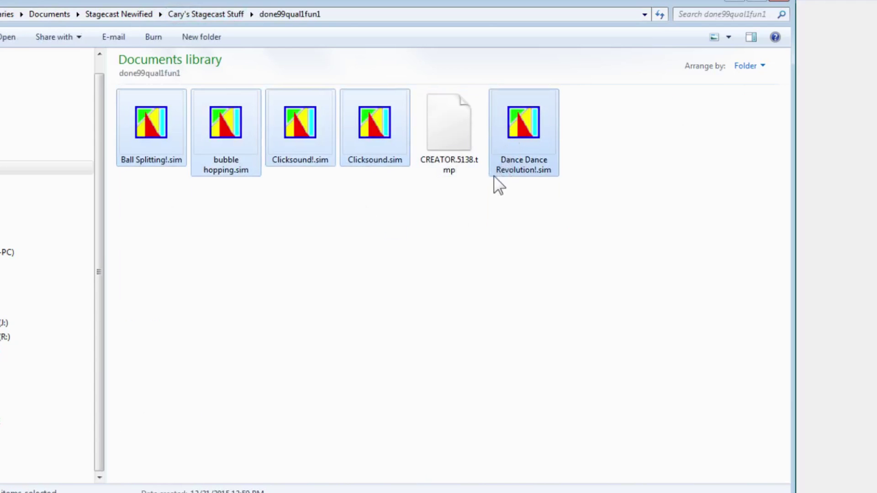
key(ctrl+x)
click(226, 15)
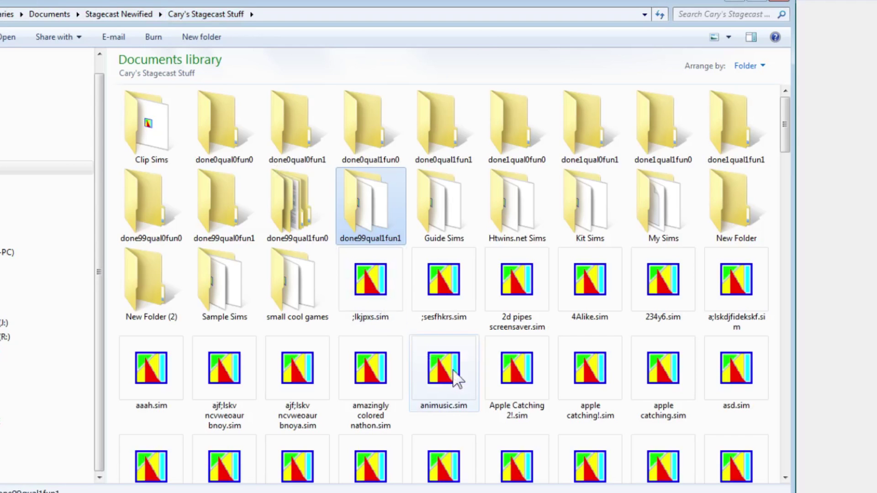
key(ctrl+v)
scroll(452, 343, up, 5)
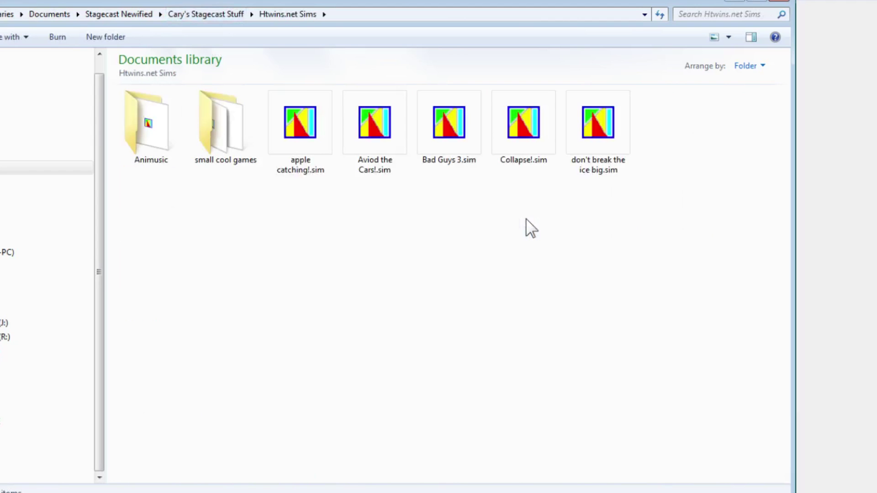
Move geo_world.sim from My Sims up into Cary's Stagecast Stuff
click(218, 14)
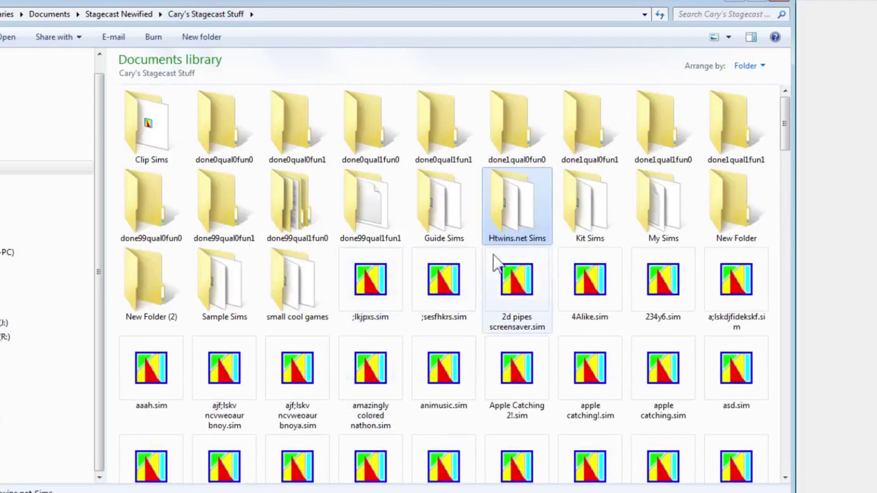
click(664, 205)
scroll(505, 384, down, 2)
scroll(505, 384, down, 3)
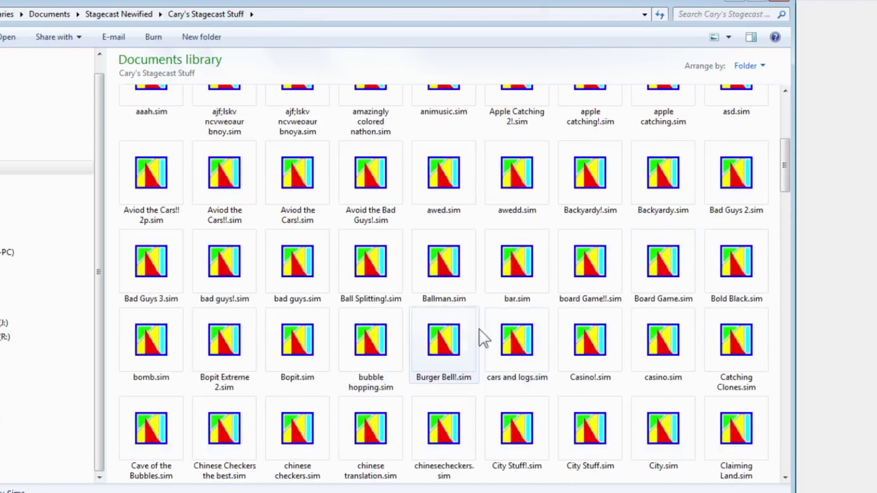
scroll(480, 336, up, 5)
double_click(668, 195)
double_click(144, 117)
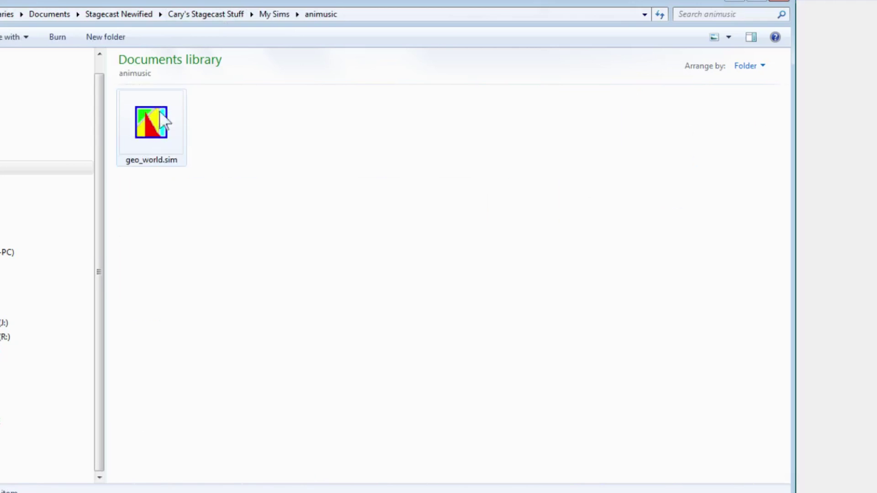
key(BackSpace)
key(BackSpace)
scroll(490, 313, down, 8)
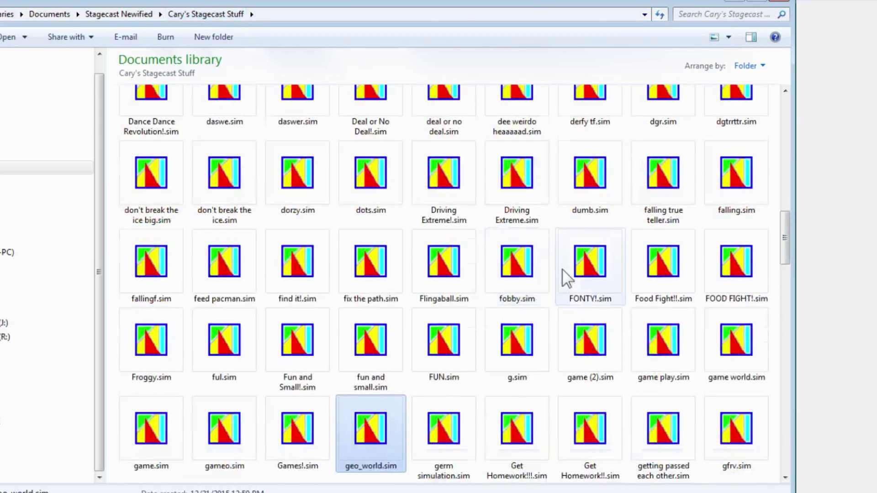
scroll(565, 274, up, 8)
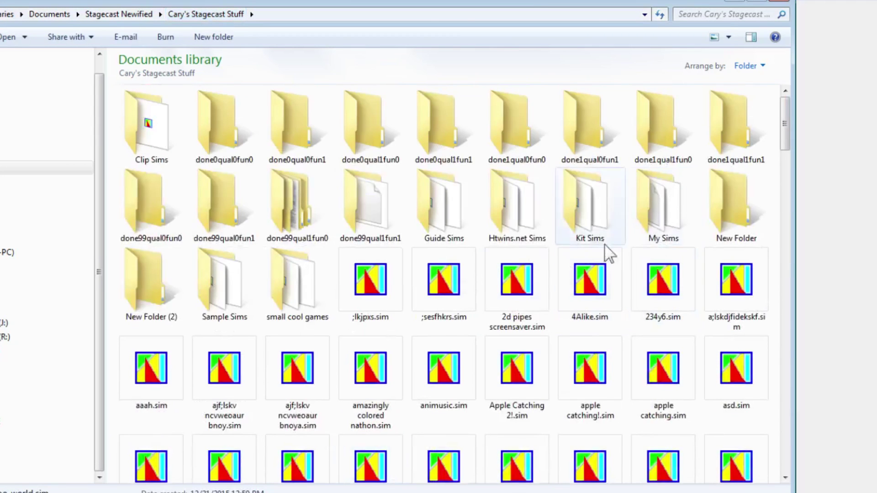
Paste the animusic sim files from My Sims into Cary's Stagecast Stuff
double_click(682, 219)
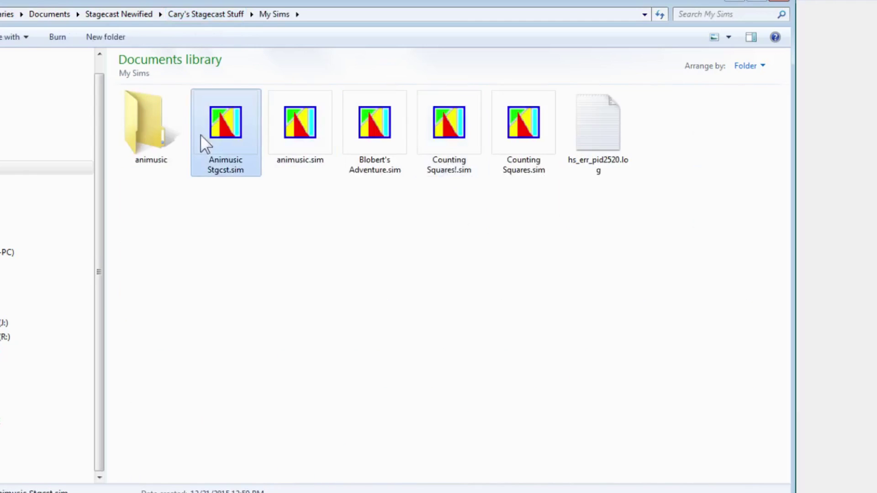
drag(201, 143, 555, 129)
click(206, 13)
key(ctrl+v)
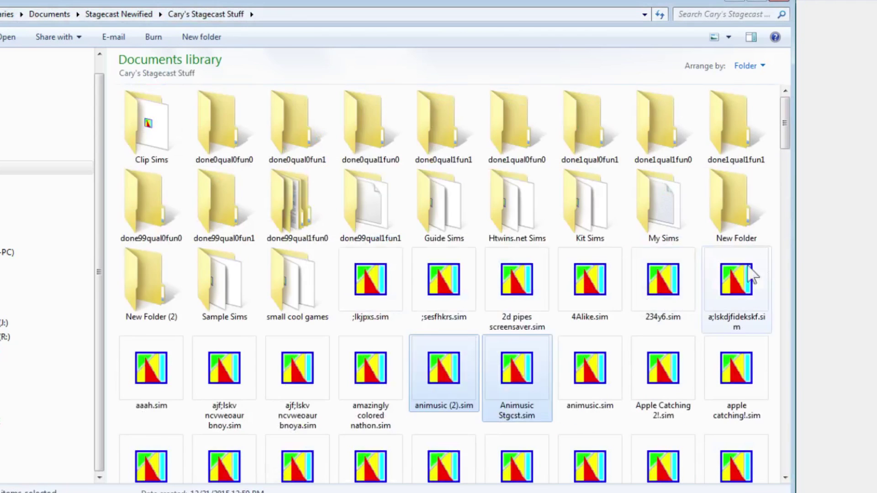
Check that New Folder, New Folder (2) and Sample Sims are now empty
double_click(736, 206)
click(206, 14)
double_click(156, 309)
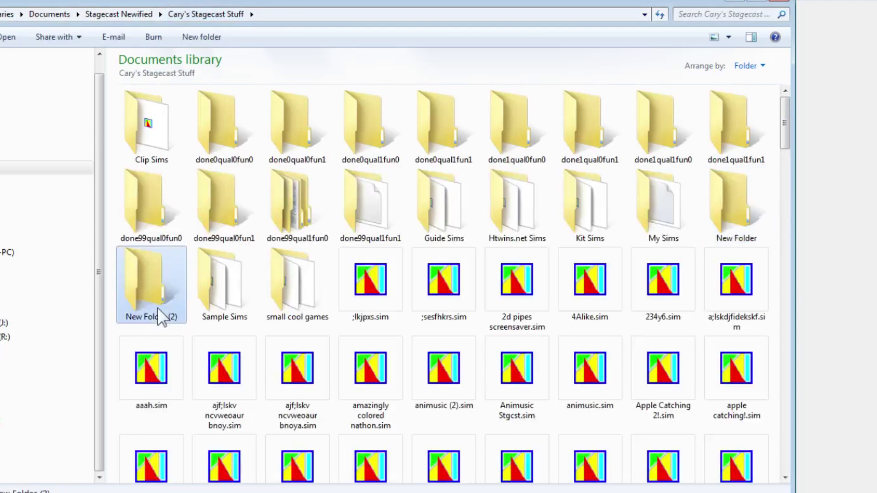
click(206, 13)
double_click(225, 281)
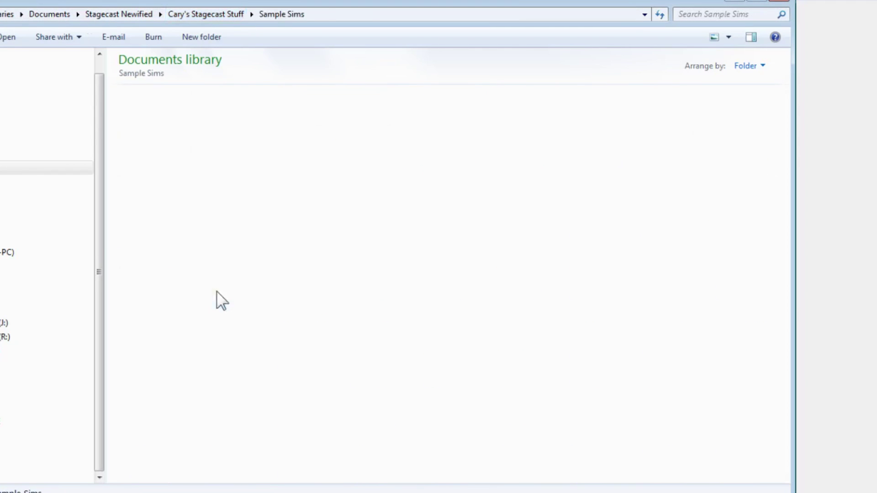
Move Piano Hero!.sim from small cool games > unfinished up to Cary's Stagecast Stuff
key(BackSpace)
double_click(298, 281)
double_click(137, 120)
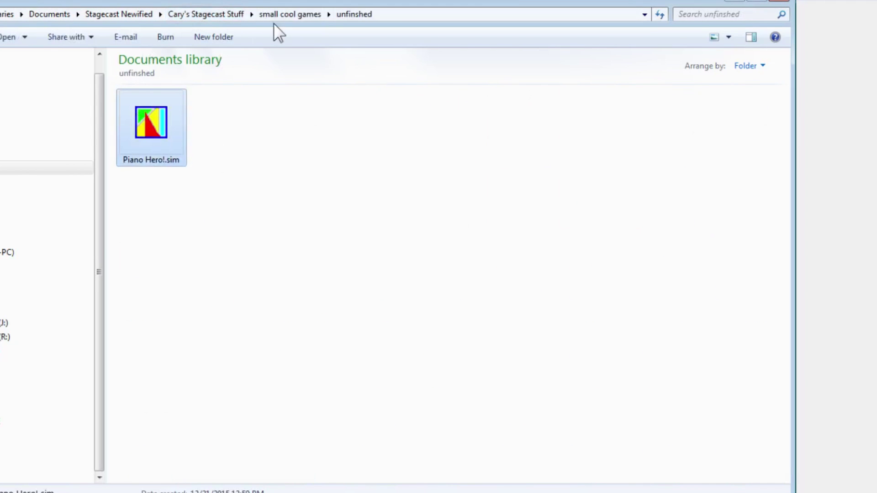
click(269, 15)
click(206, 14)
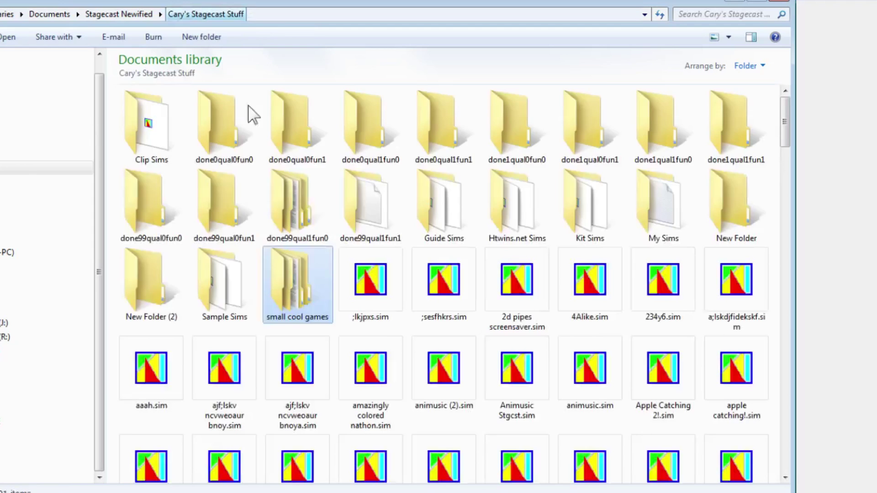
text(piano)
Cut the hs_err log files for moving into Stagecast Newified
click(263, 398)
scroll(264, 398, up, 5)
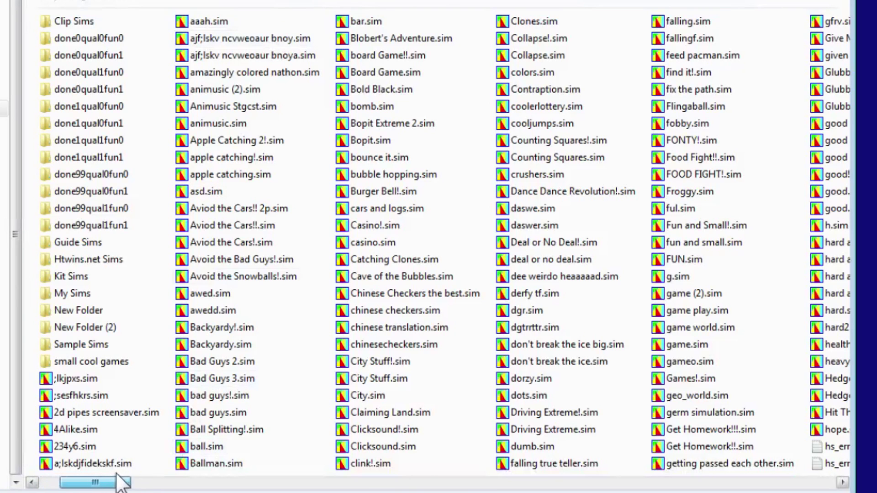
drag(110, 483, 489, 487)
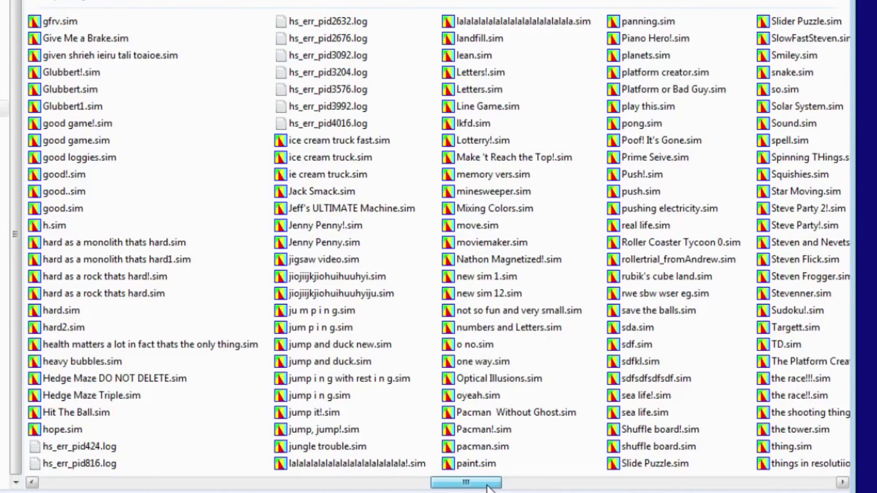
drag(488, 487, 206, 483)
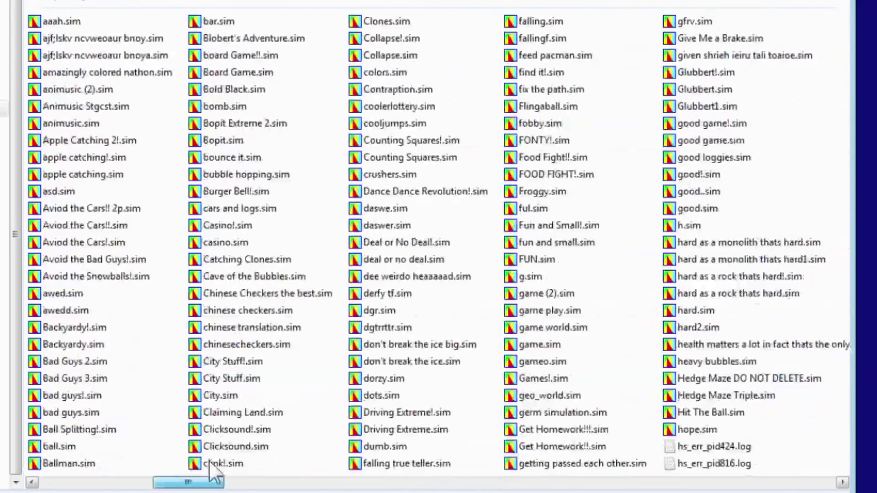
click(154, 41)
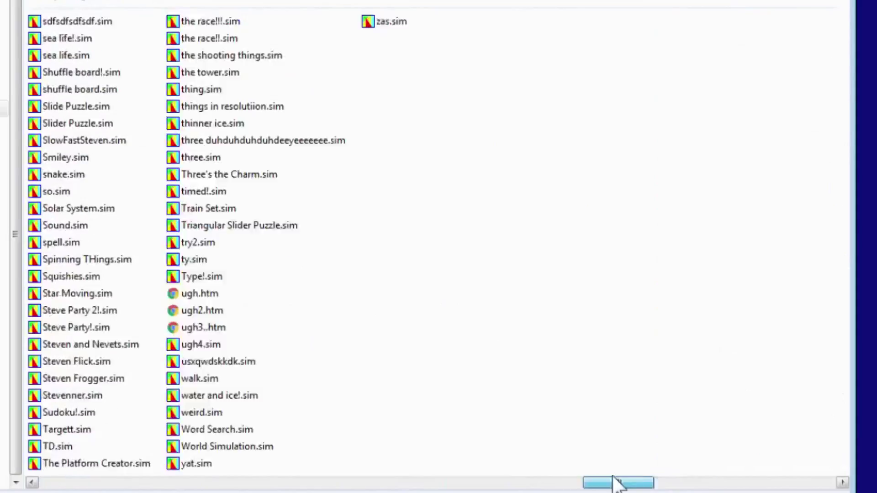
drag(613, 481, 255, 482)
shift+click(620, 227)
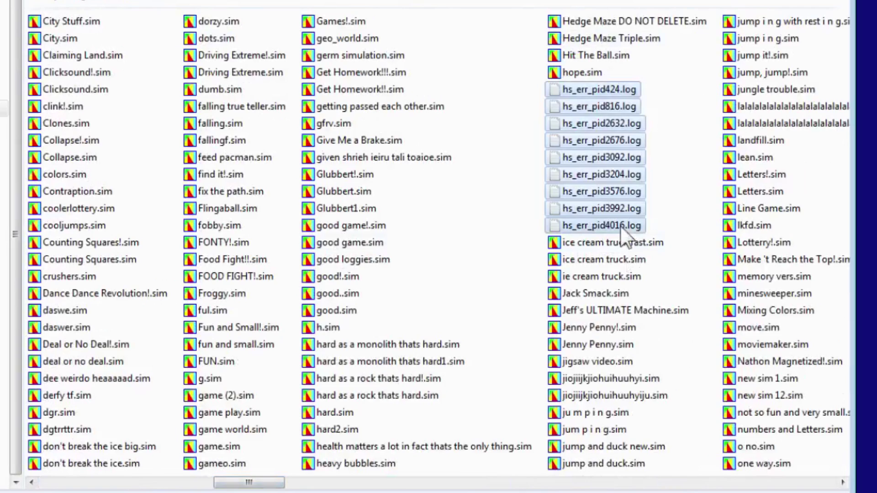
key(Delete)
Select ugh.htm, ugh2.htm and ugh3..htm, then recheck Cary's Stagecast Stuff's remaining files
drag(76, 482, 710, 483)
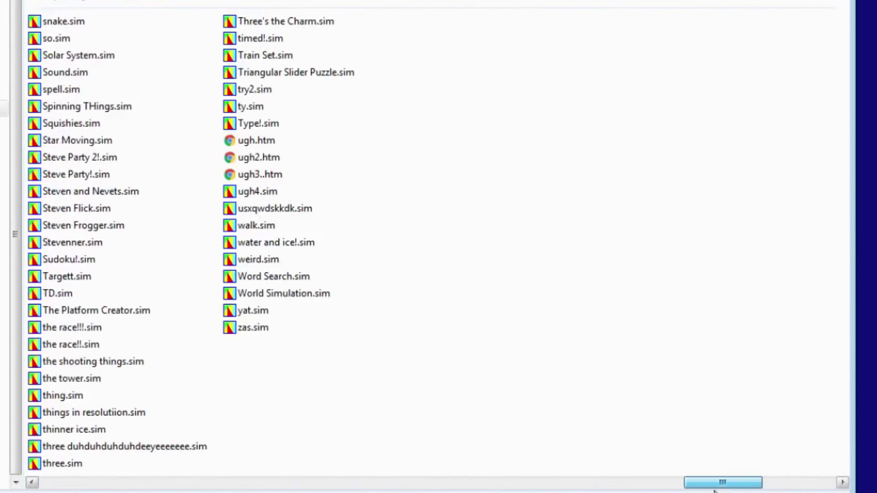
click(255, 141)
shift+click(270, 175)
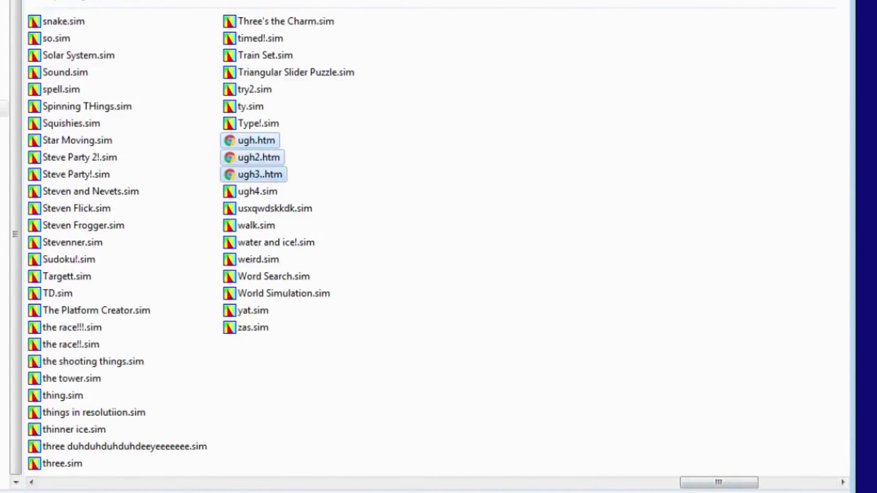
double_click(76, 23)
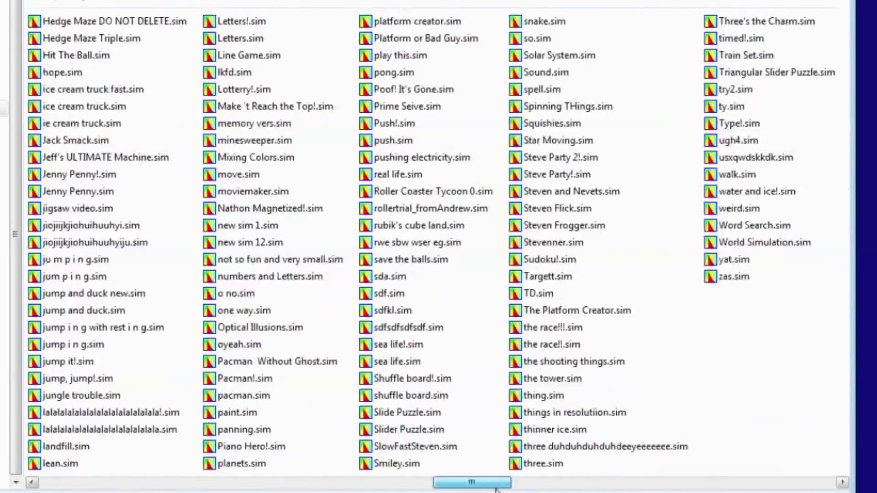
mouse_move(79, 482)
mouse_down()
mouse_move(794, 482)
mouse_move(79, 482)
mouse_up()
key(BackSpace)
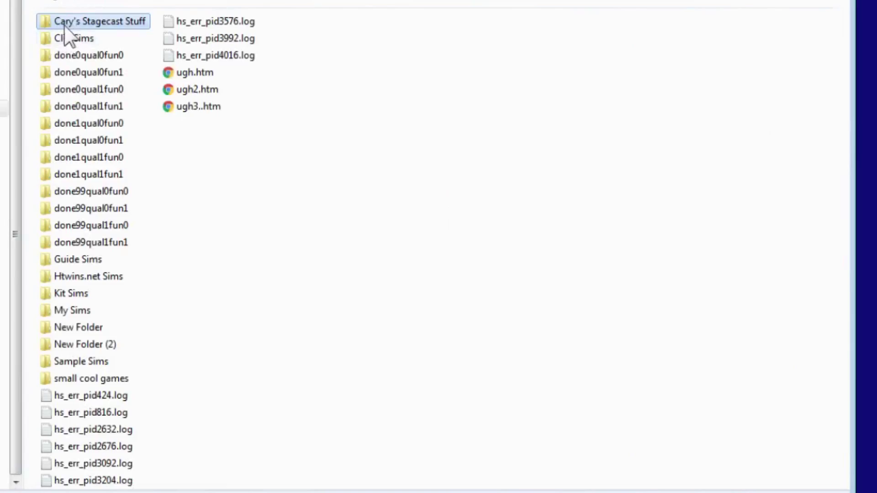
right_click(66, 22)
click(129, 443)
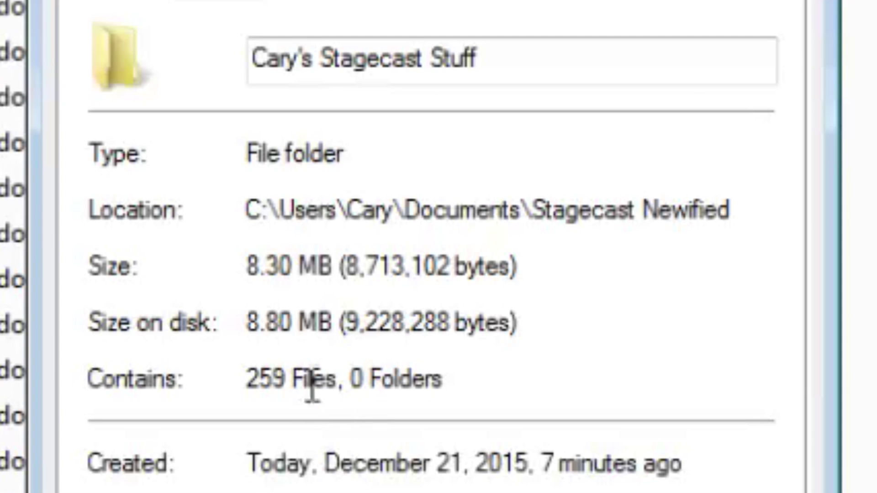
drag(302, 384, 226, 391)
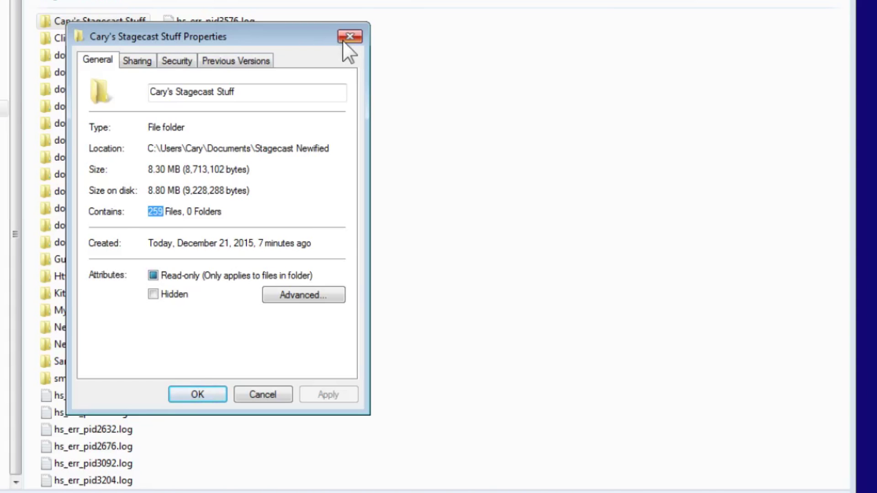
click(349, 36)
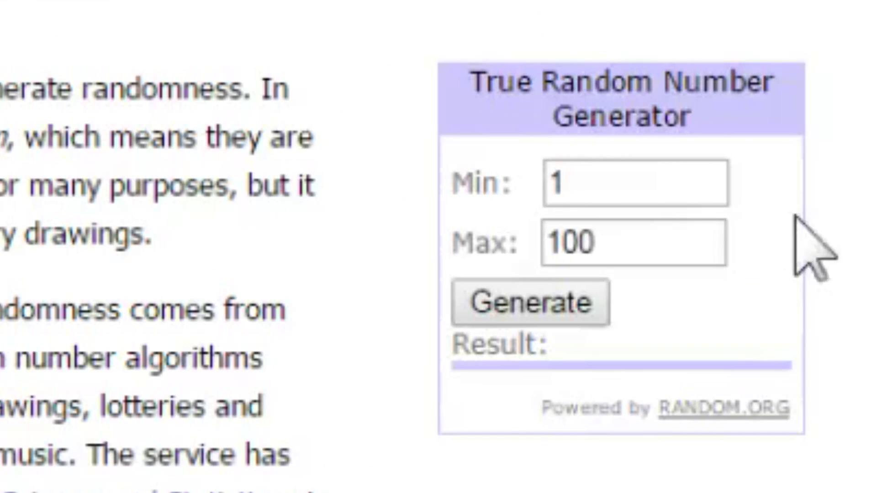
Select the generator's Max value of 100 so it can be replaced with 259
click(678, 203)
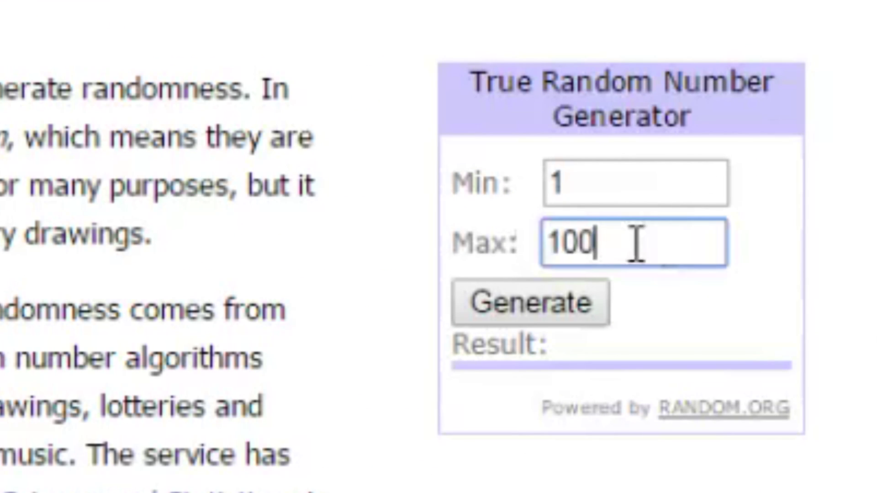
drag(678, 203, 578, 189)
text(259)
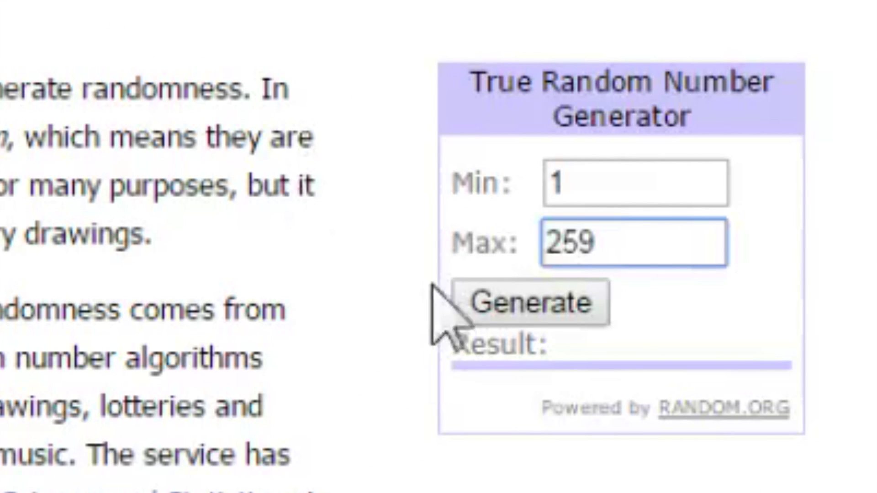